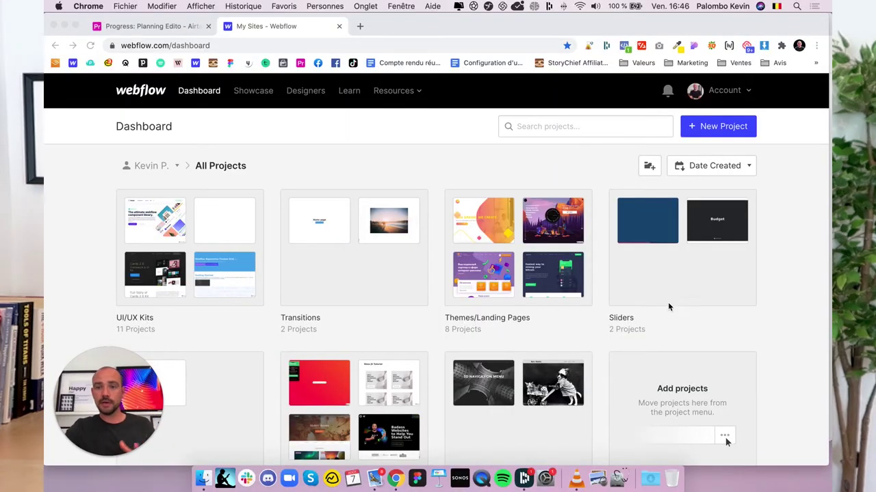
Create a blank Webflow site named 'bouton flèche' and open it in the Designer
click(725, 129)
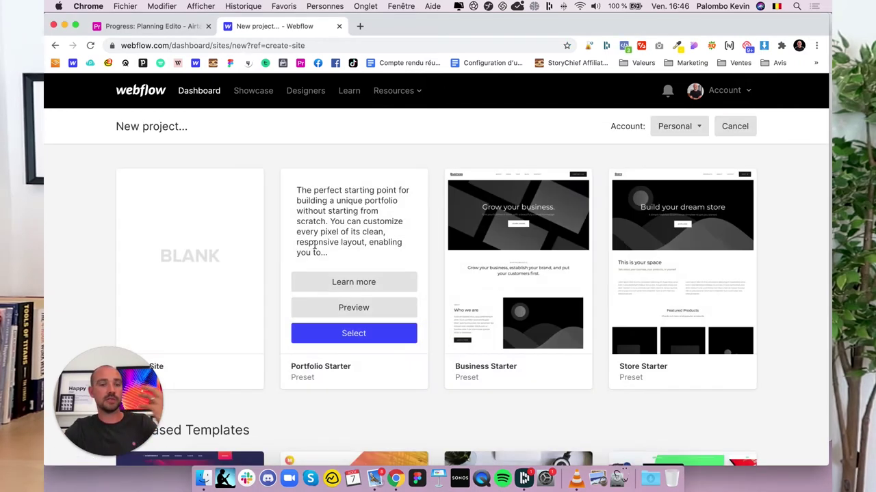
click(199, 331)
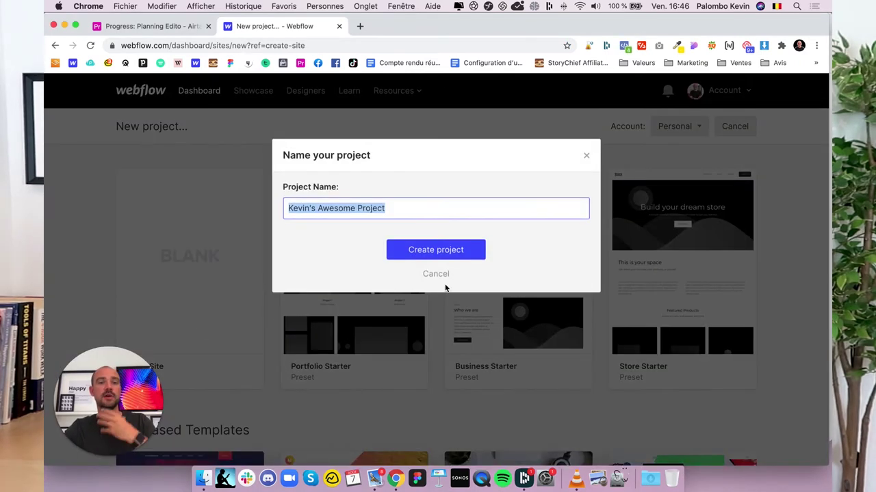
text(bouton flèche)
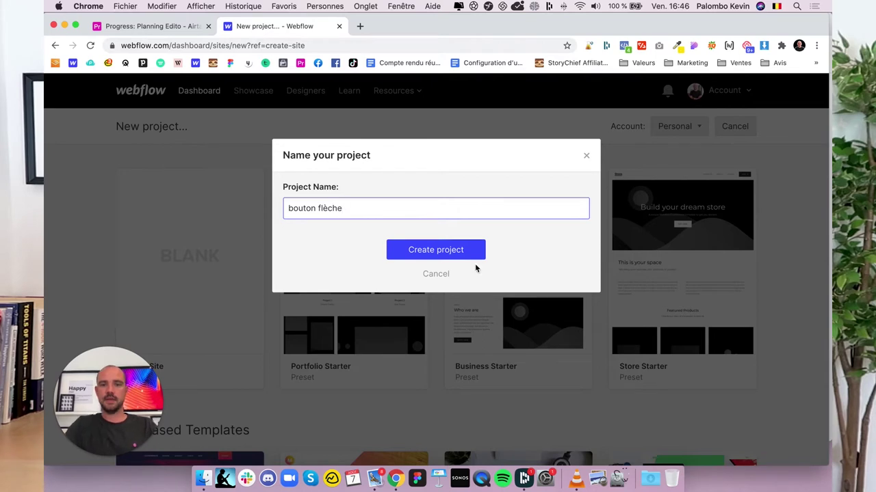
click(448, 251)
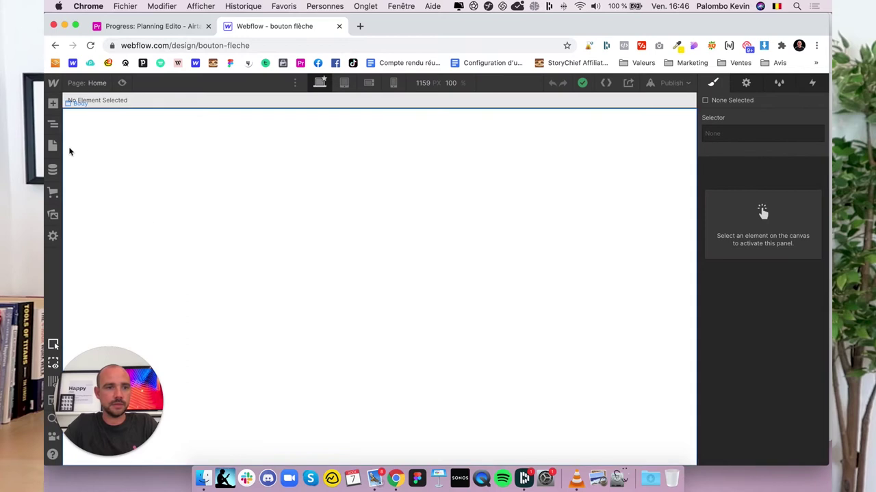
Select the page Body and add a Section to it
click(54, 126)
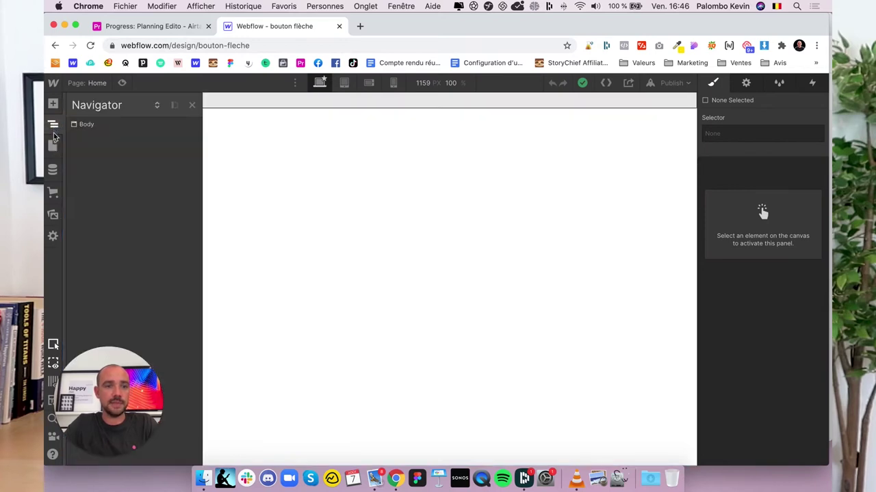
click(55, 128)
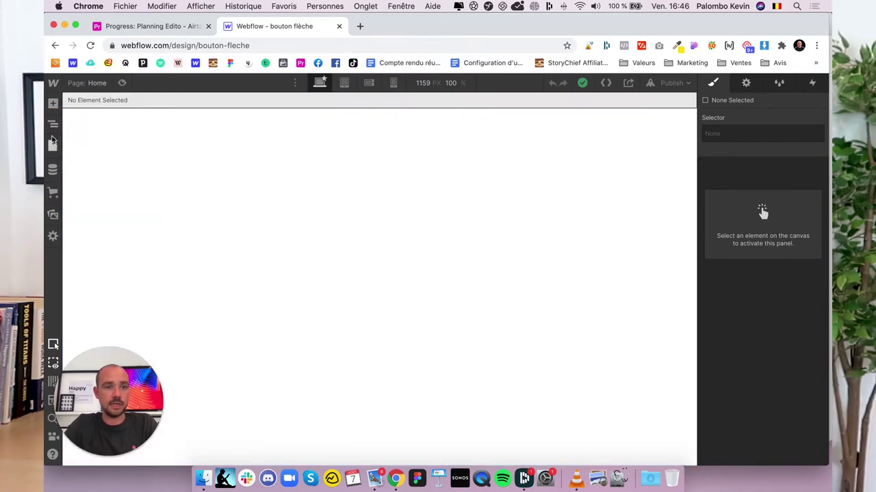
click(55, 107)
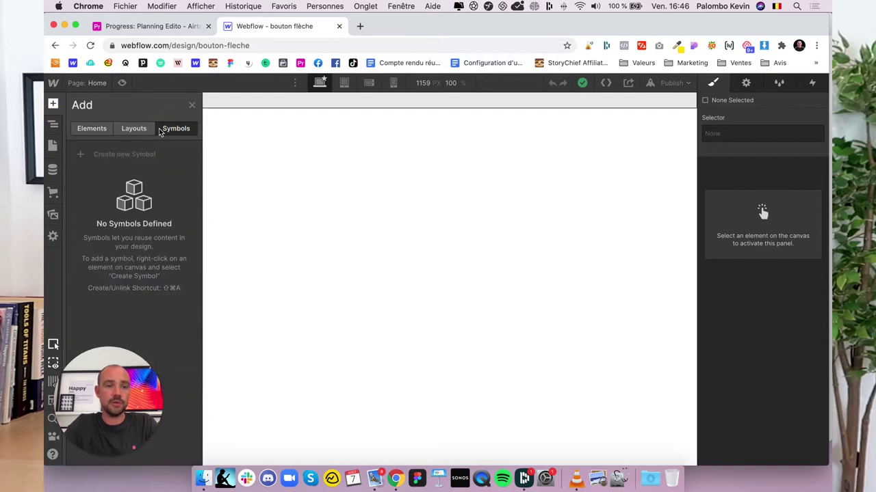
click(134, 130)
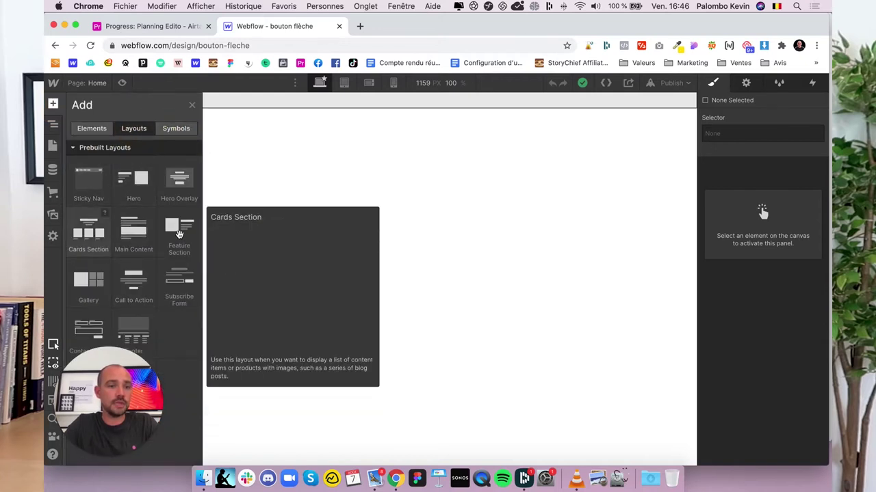
click(55, 128)
click(53, 149)
click(53, 125)
click(94, 125)
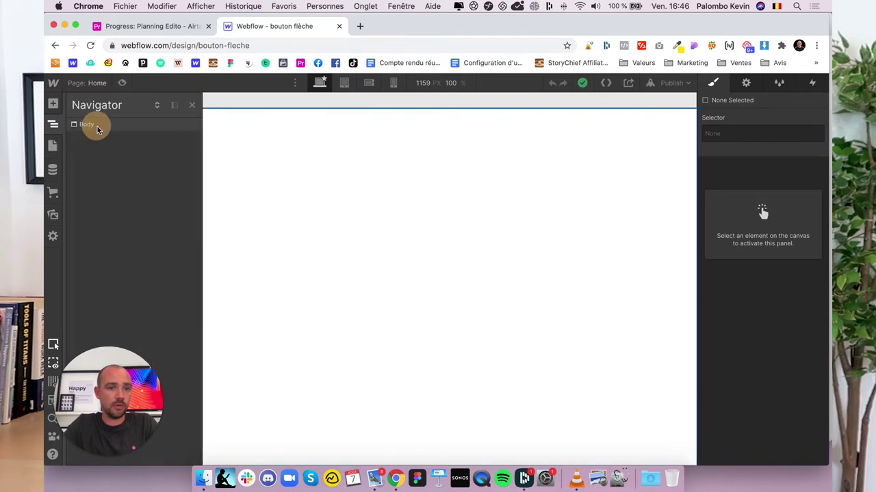
click(54, 104)
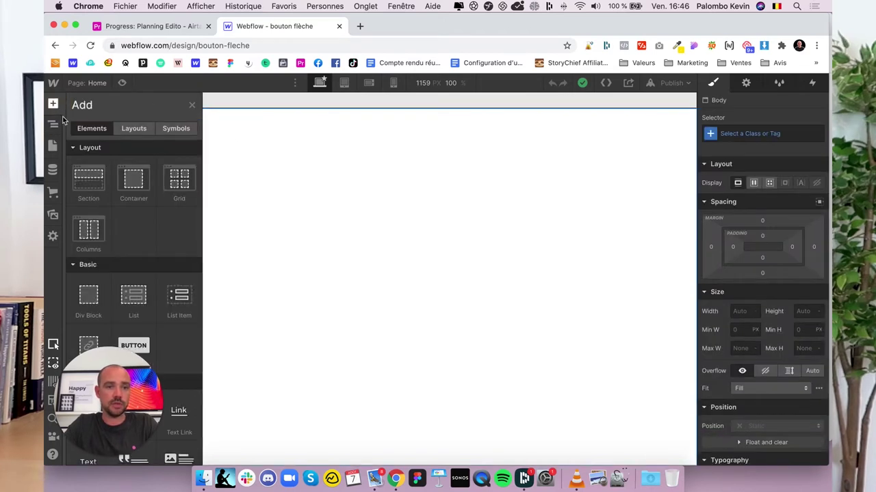
click(89, 183)
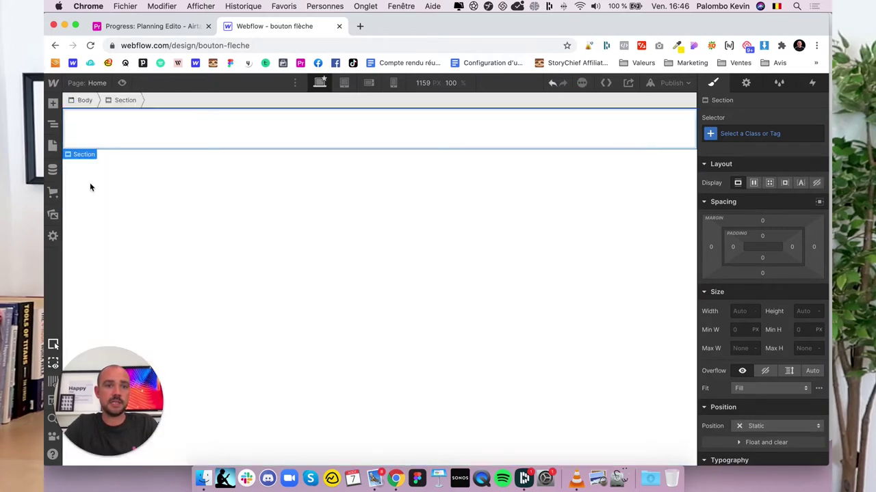
Add a Container inside the new Section
click(53, 125)
click(53, 104)
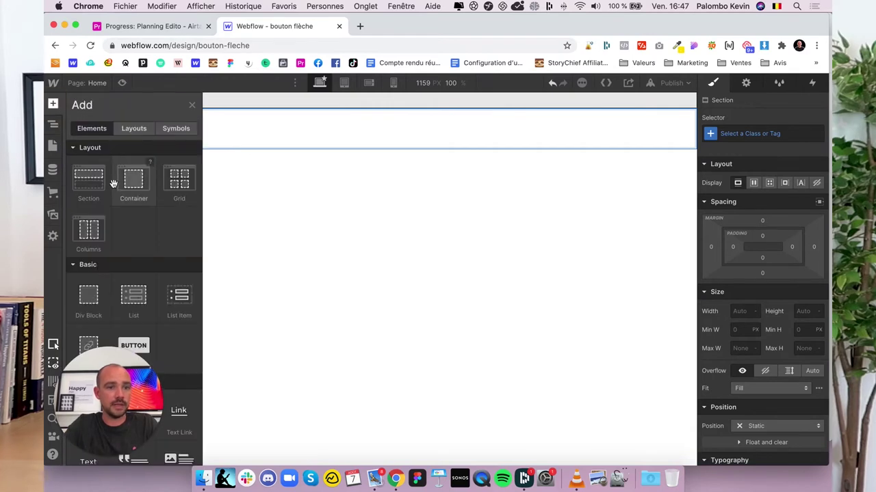
click(53, 125)
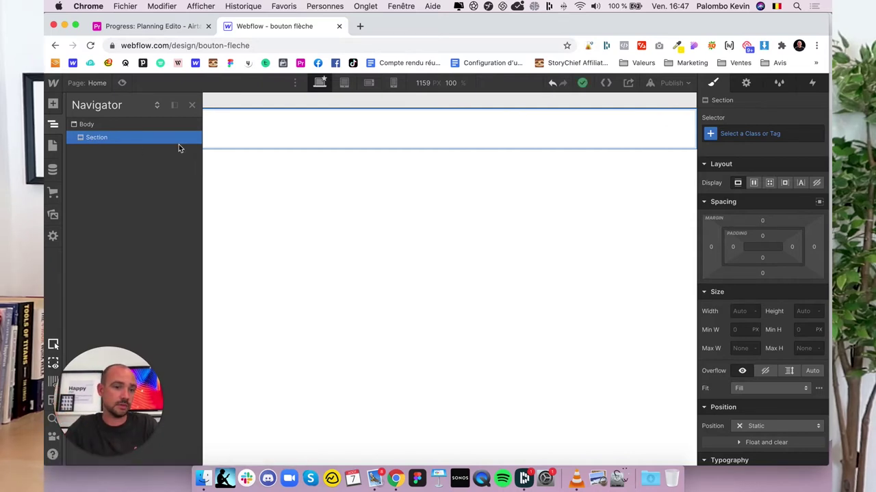
click(53, 105)
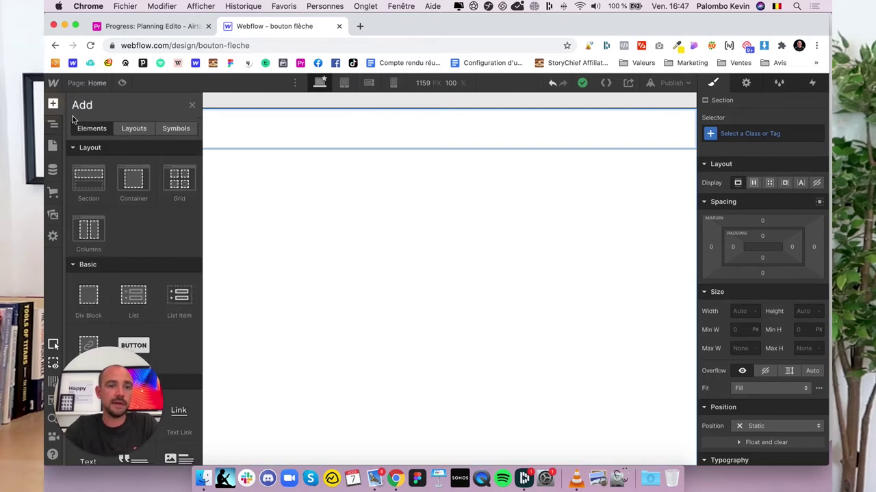
click(125, 181)
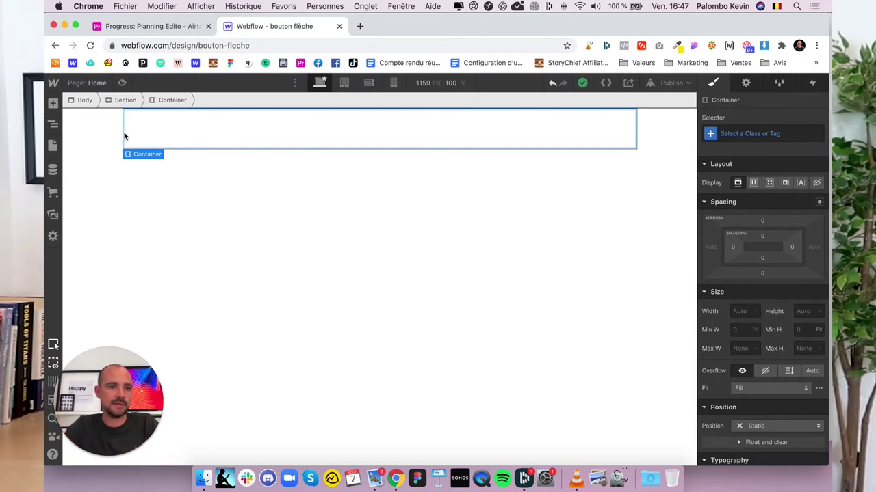
Add a Div Block inside the Container
click(53, 124)
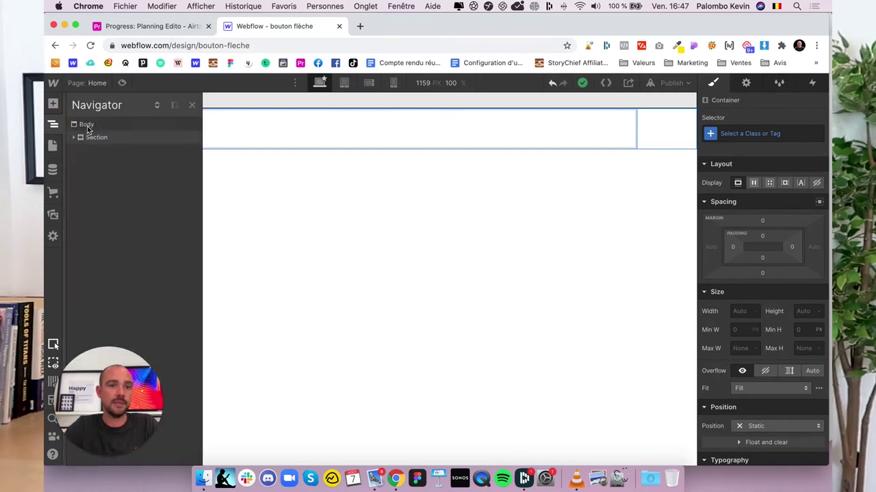
click(75, 139)
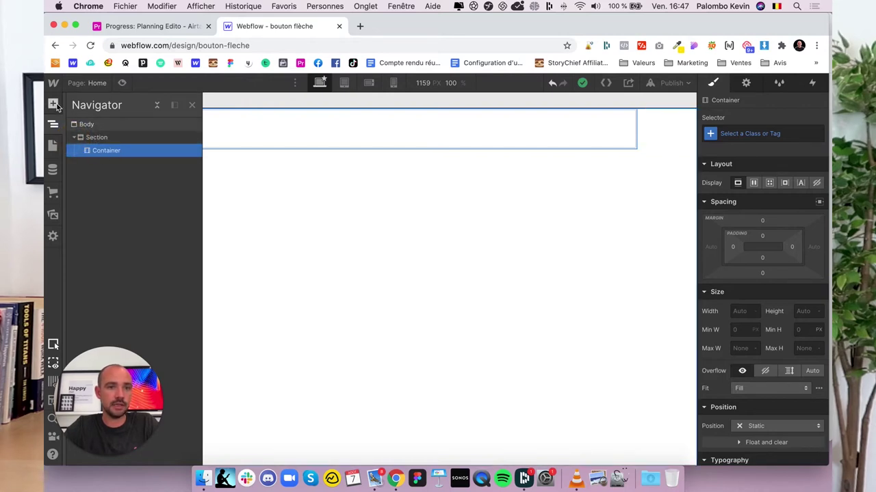
click(54, 106)
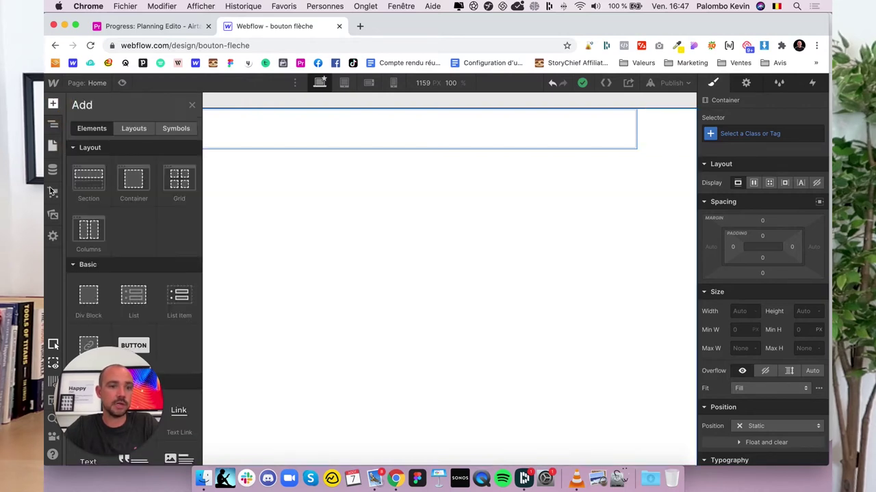
click(87, 299)
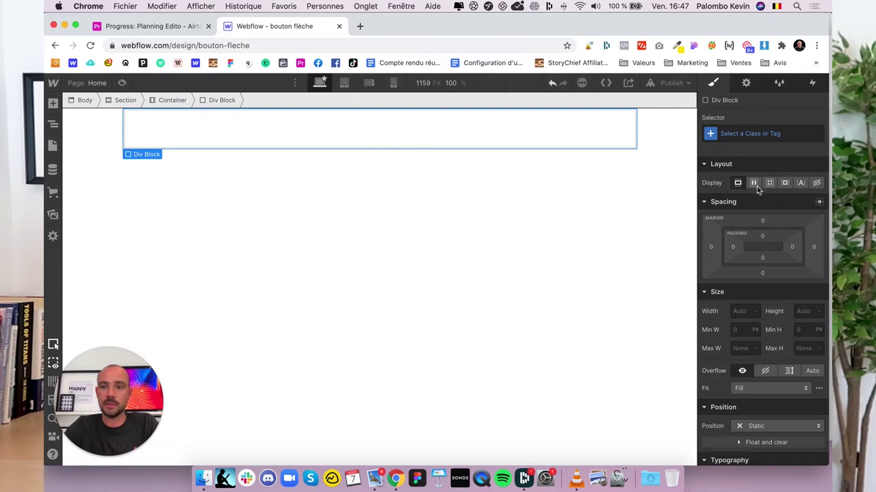
Add a Link Block inside the Div Block
click(52, 124)
click(80, 150)
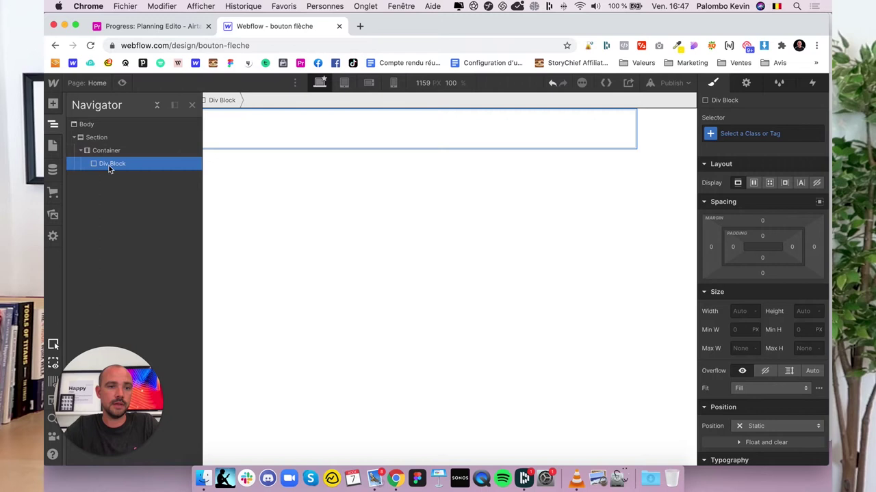
click(54, 105)
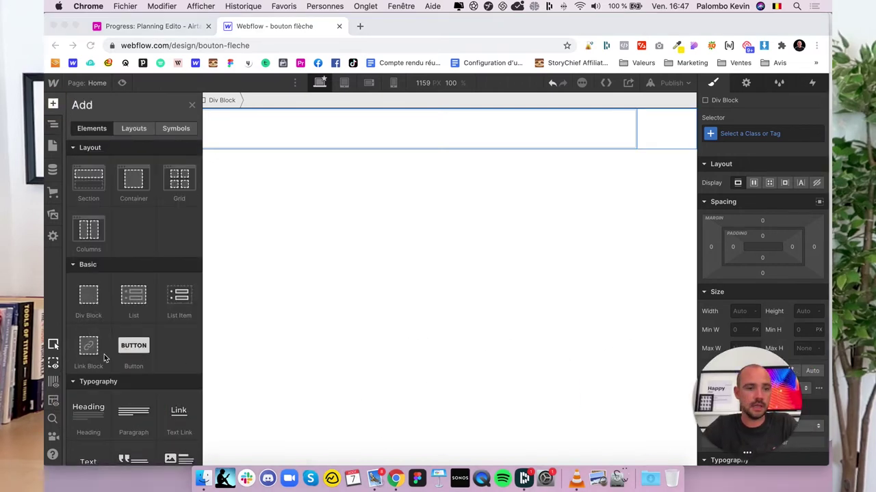
click(89, 348)
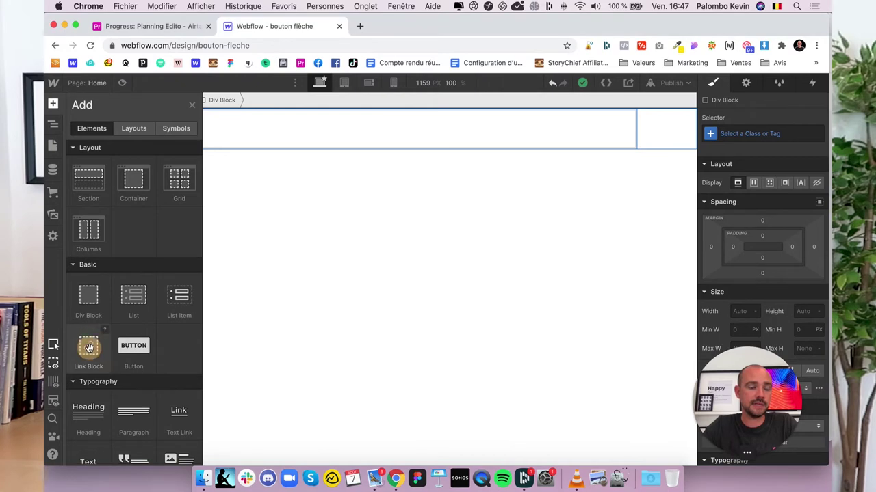
click(89, 349)
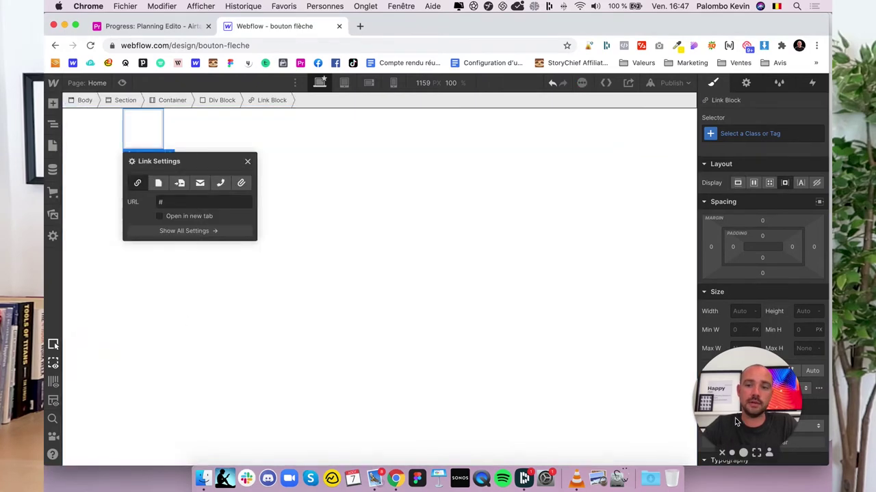
drag(744, 416, 70, 424)
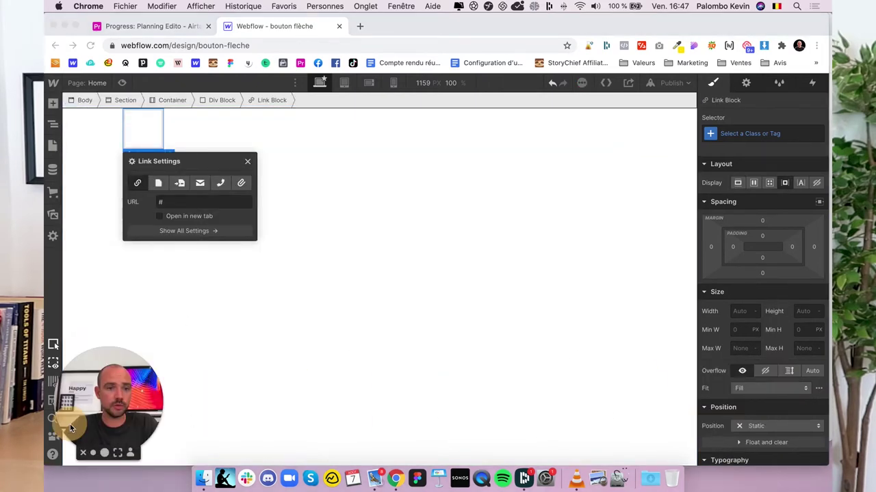
click(53, 130)
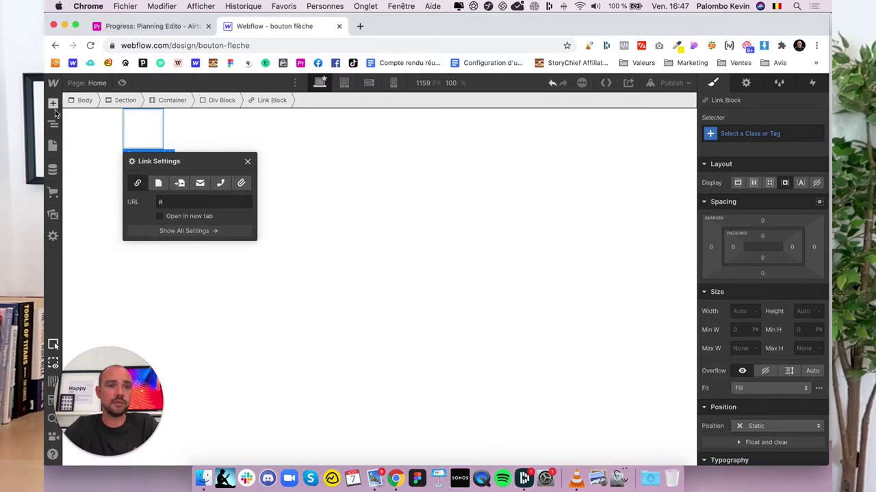
click(53, 103)
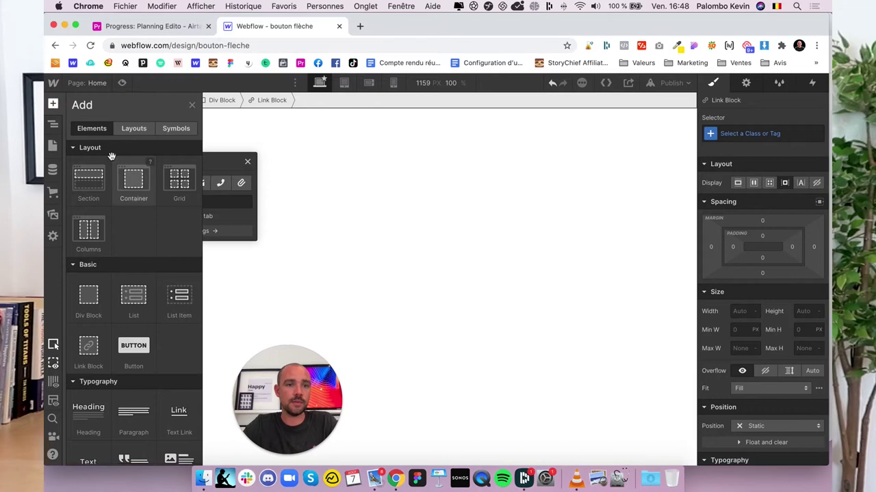
Set the Div Block width to 100%
click(52, 123)
click(53, 124)
click(53, 123)
click(88, 164)
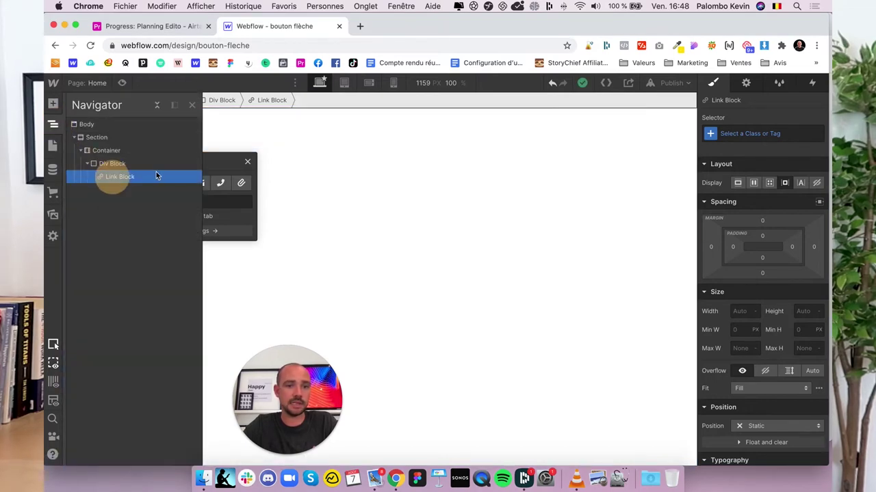
click(111, 164)
click(736, 312)
text(1)
text(%)
key(Return)
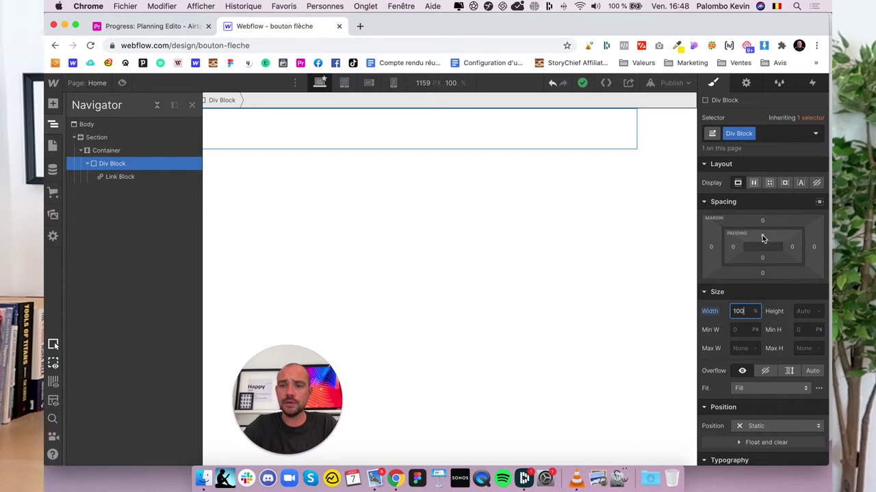
Give the Div Block 70 padding all round and set its Display to Flex
drag(763, 240, 761, 268)
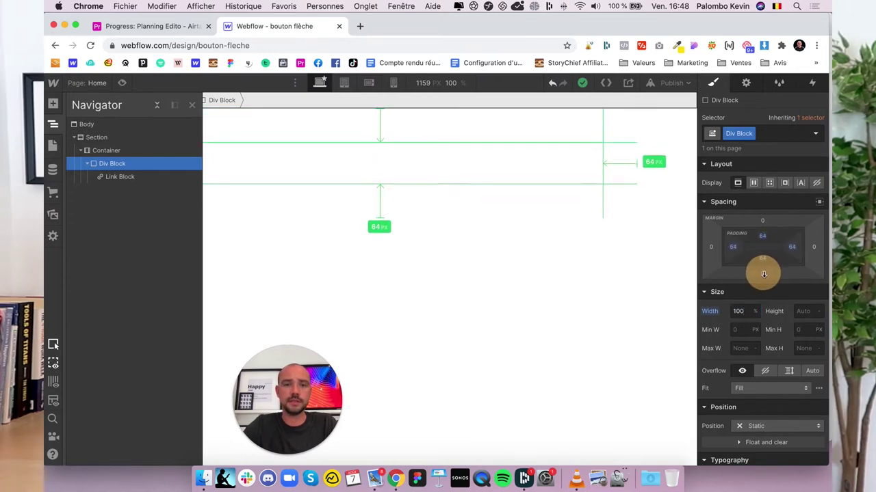
click(138, 179)
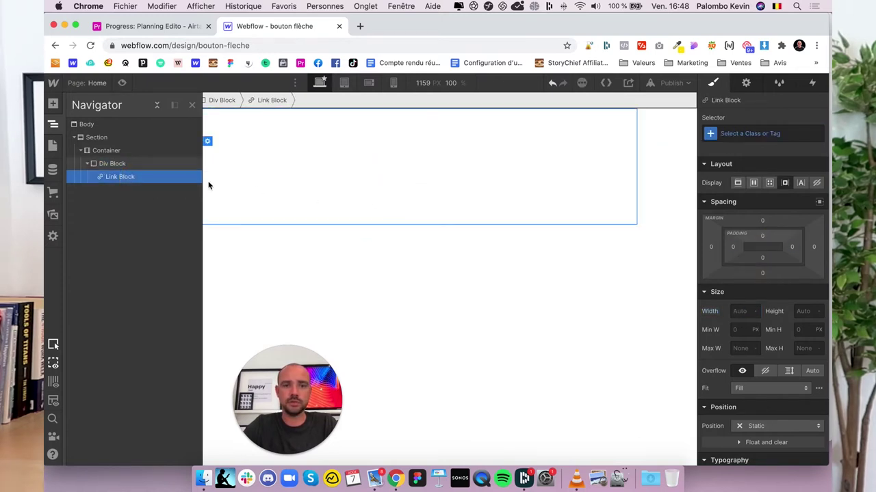
click(138, 165)
drag(762, 238, 764, 238)
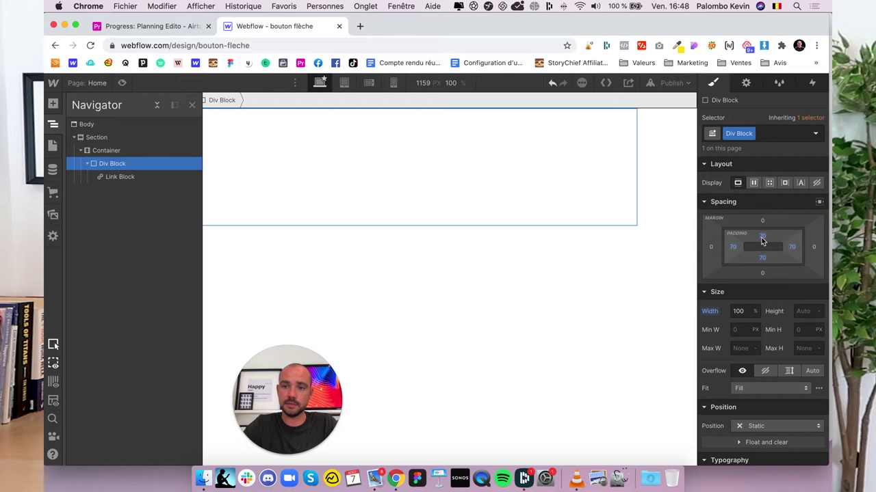
click(117, 179)
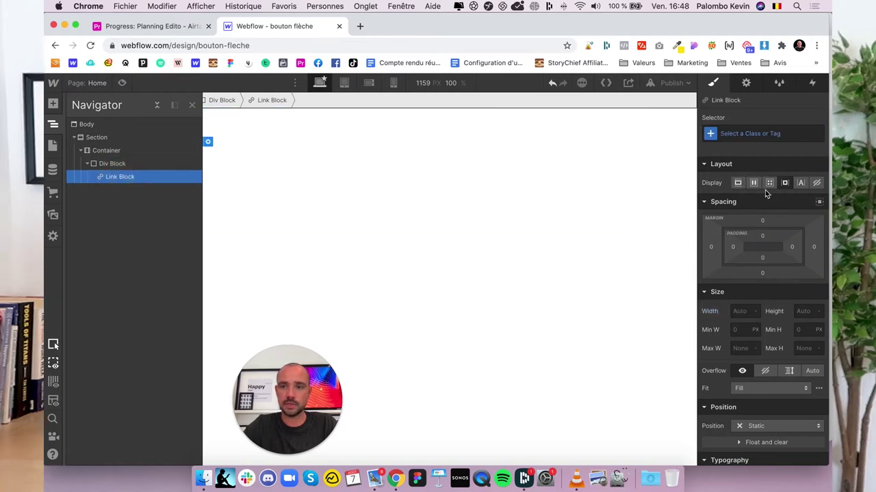
click(112, 163)
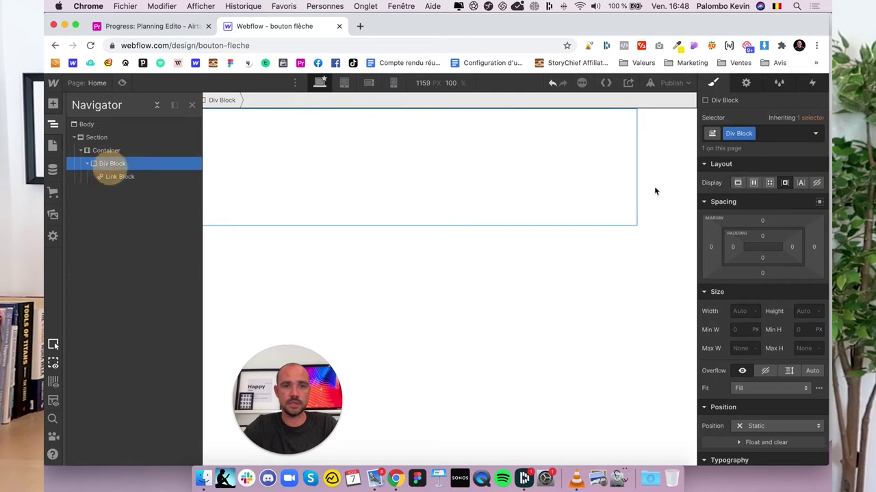
click(753, 183)
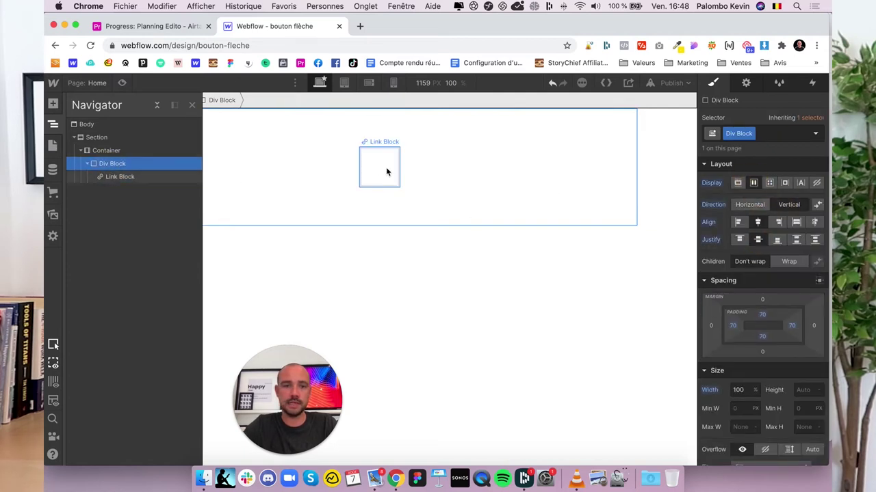
Add a Text Block inside the Link Block, then open Figma in a new tab
click(384, 167)
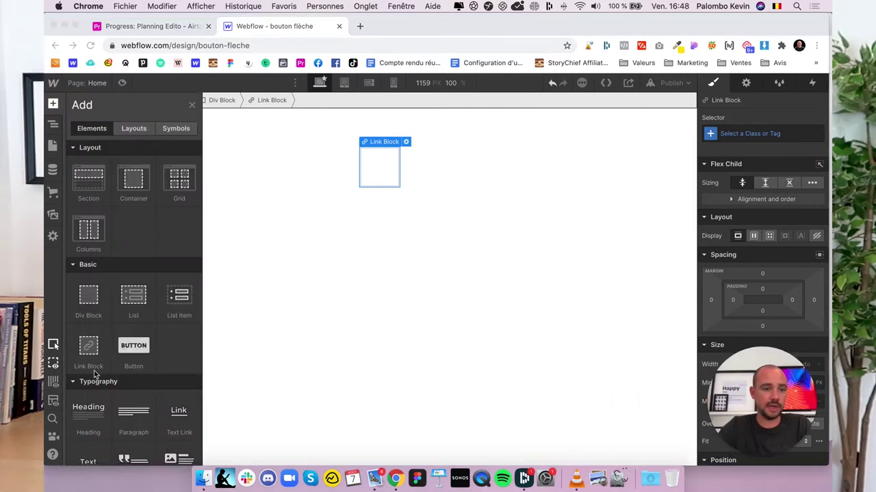
scroll(120, 420, down, 2)
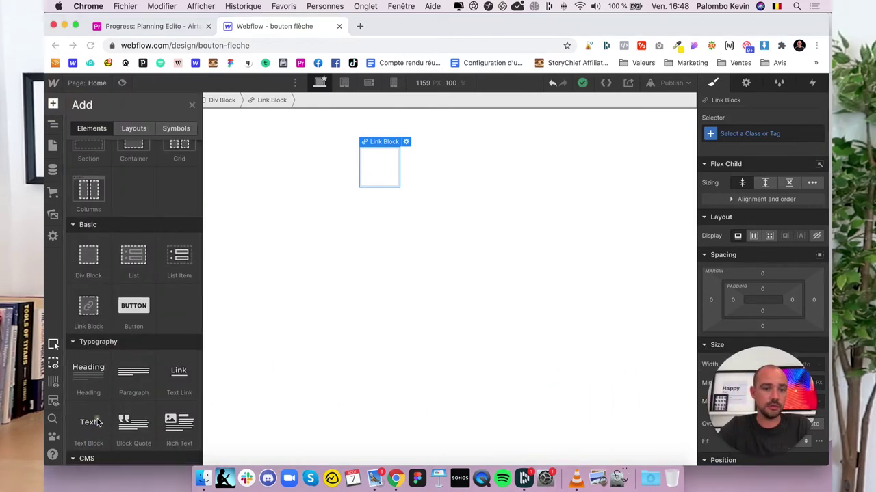
click(89, 427)
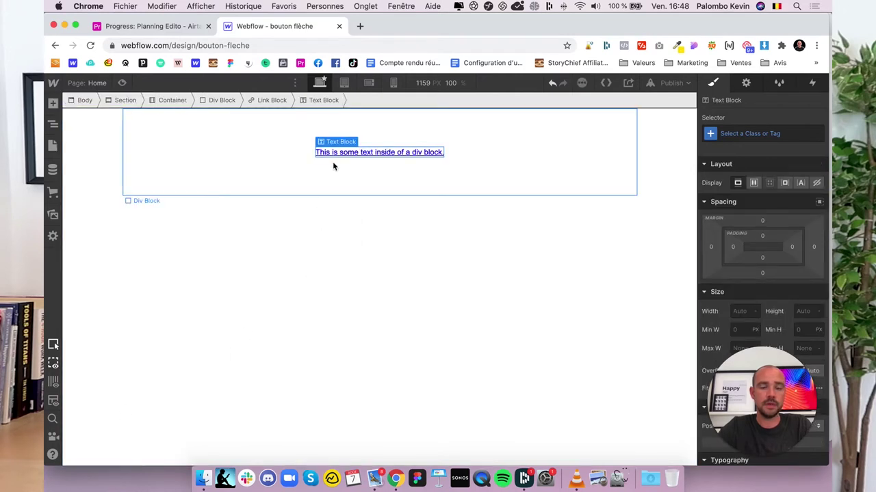
click(54, 126)
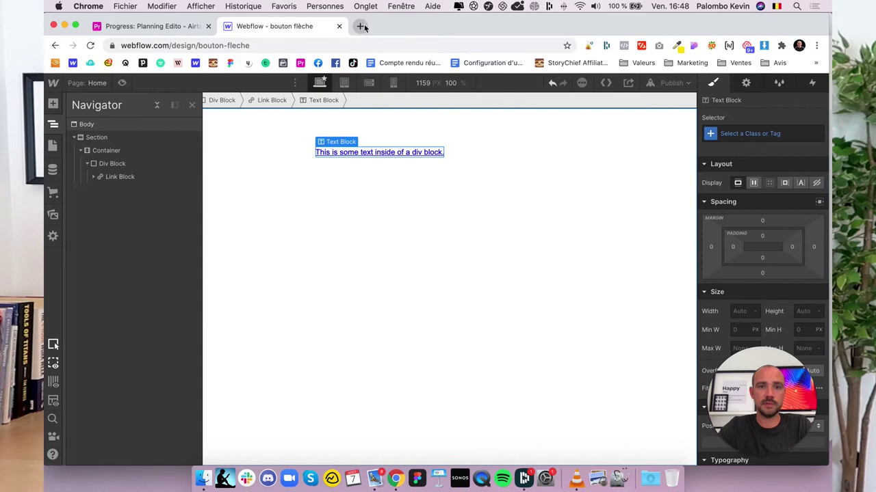
click(361, 26)
click(231, 64)
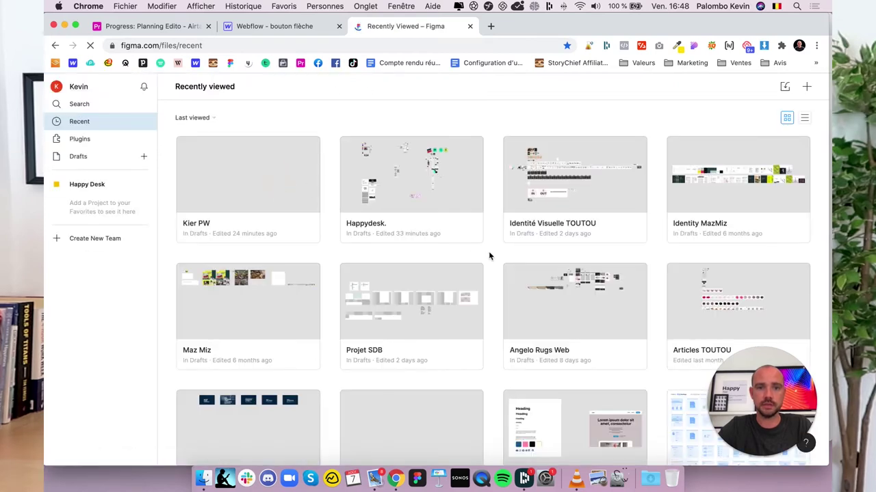
Open the Kier PW file and select the Arrow dark arrow layer
double_click(255, 185)
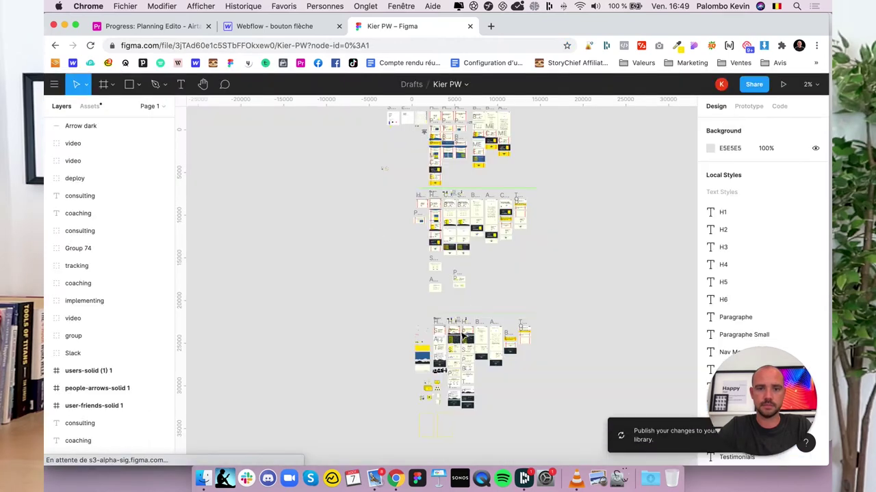
scroll(461, 336, up, 10)
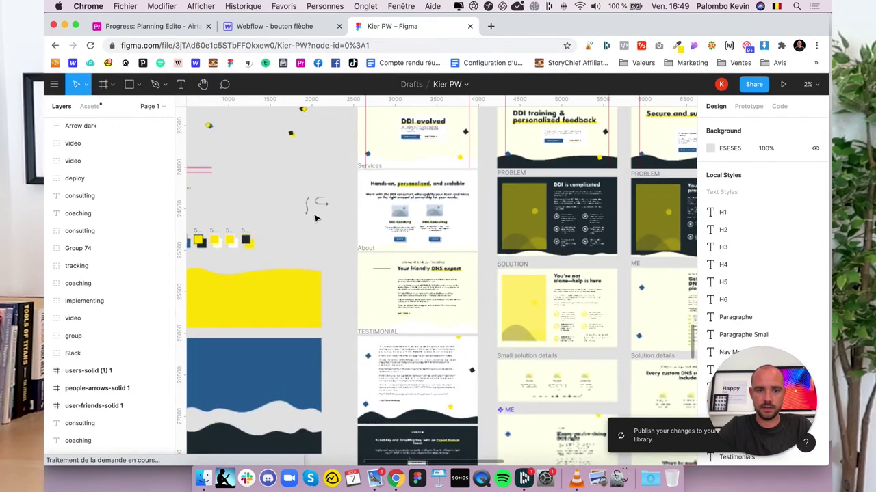
scroll(314, 217, down, 10)
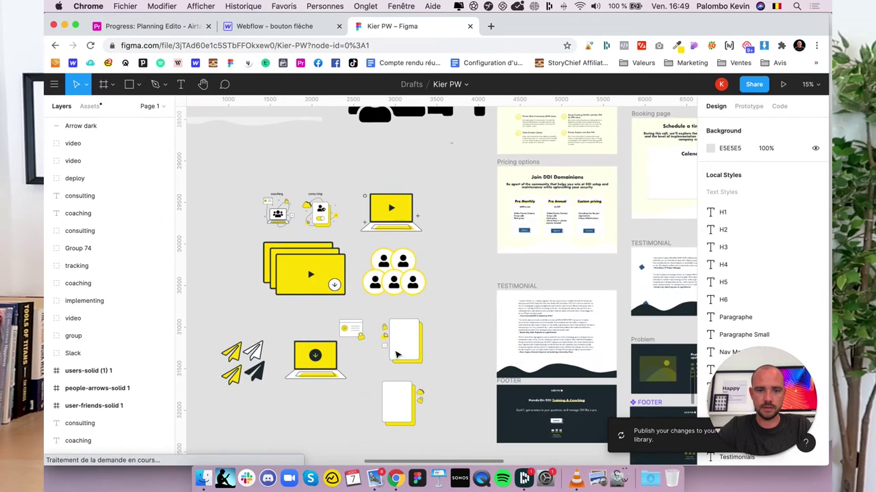
scroll(390, 338, left, 5)
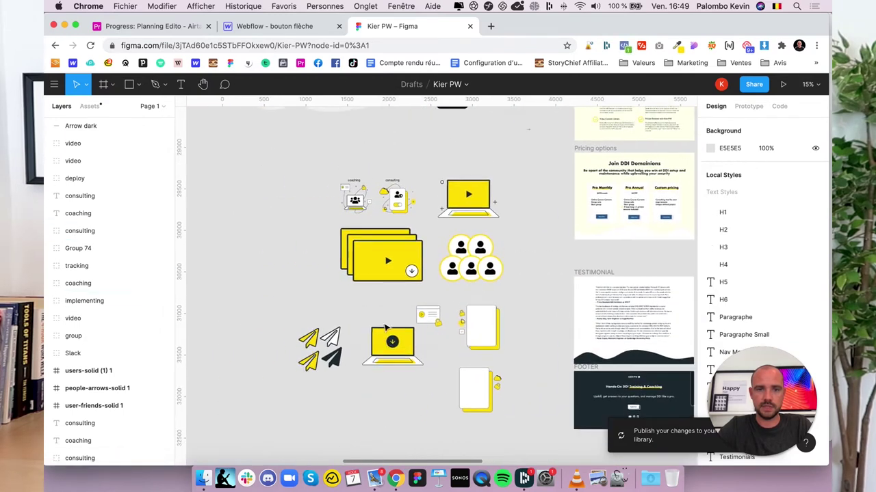
scroll(385, 329, up, 5)
scroll(527, 313, up, 5)
scroll(522, 292, up, 10)
scroll(523, 292, up, 3)
click(372, 217)
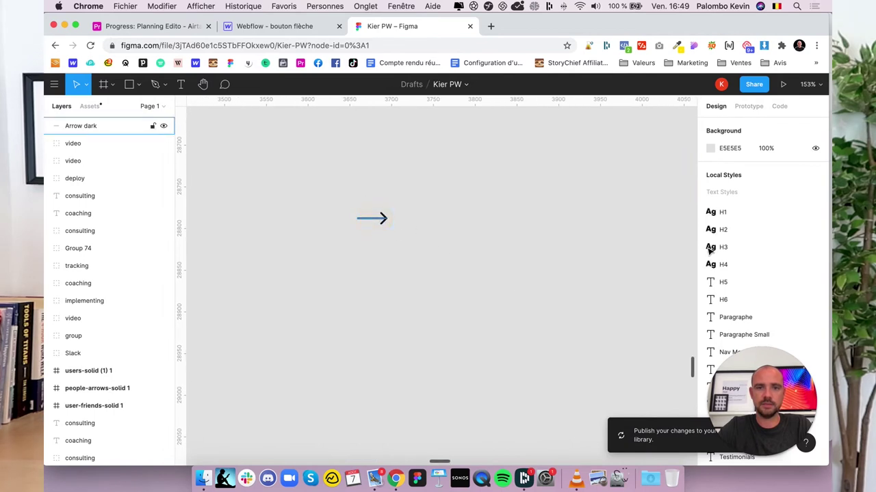
click(371, 218)
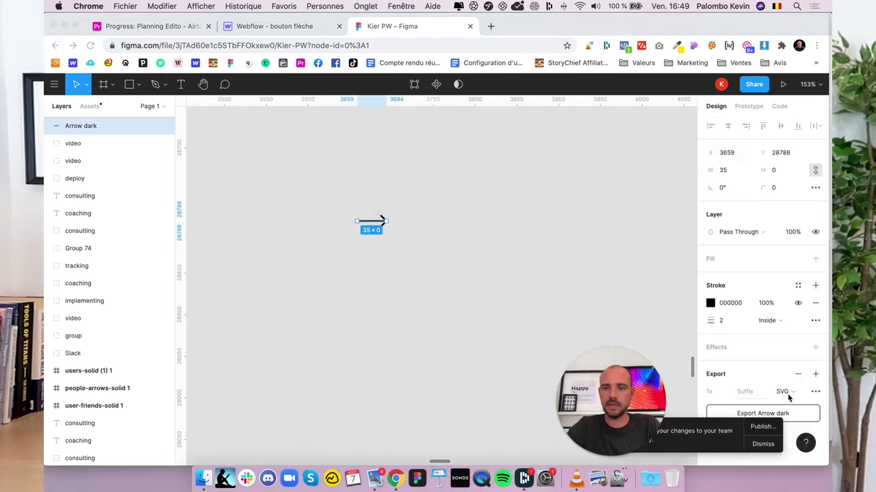
Export Arrow dark as SVG and return to the Webflow tab
click(784, 414)
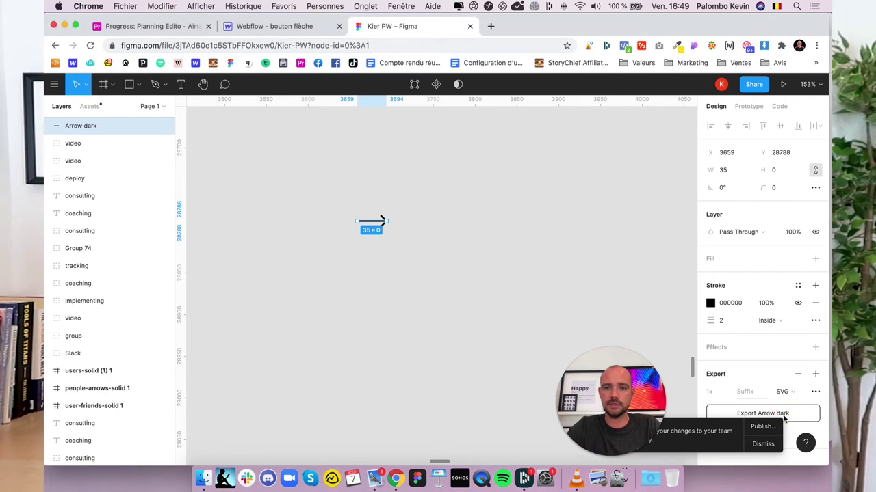
click(763, 444)
click(778, 415)
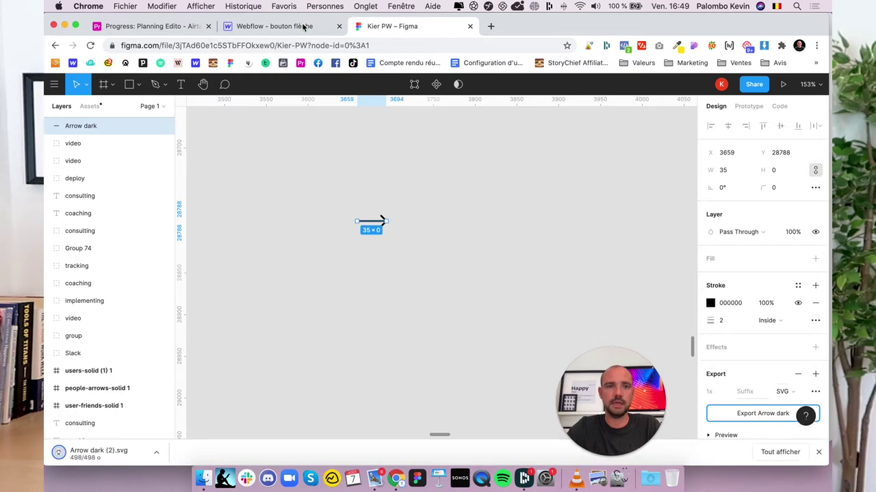
click(304, 26)
Upload Arrow dark (2).svg to Assets and place it in the Link Block below the Text Block
click(53, 216)
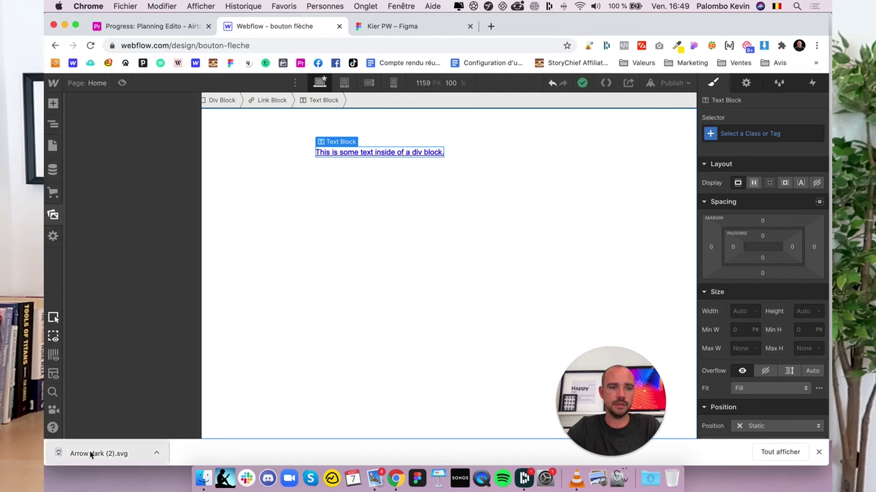
drag(91, 455, 140, 283)
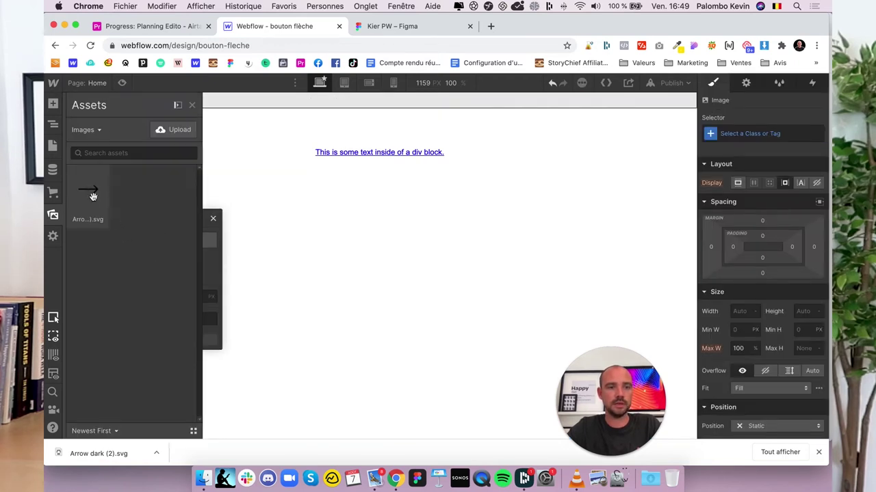
click(52, 126)
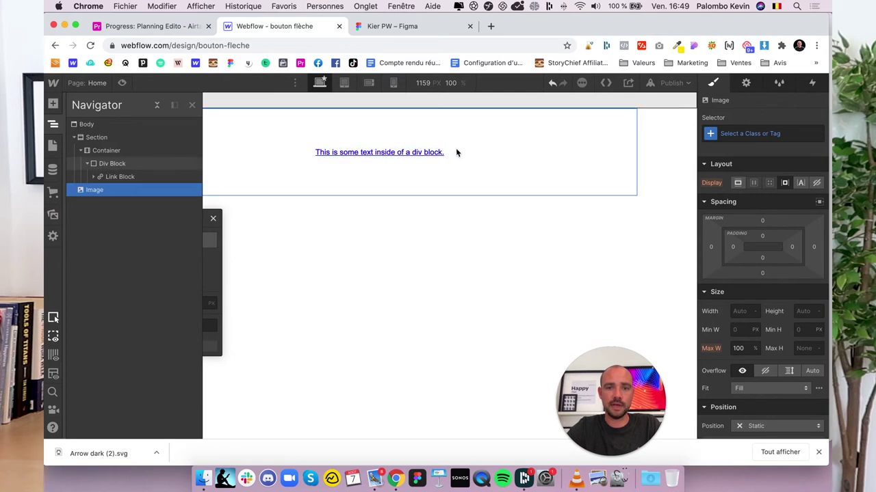
click(93, 177)
click(102, 189)
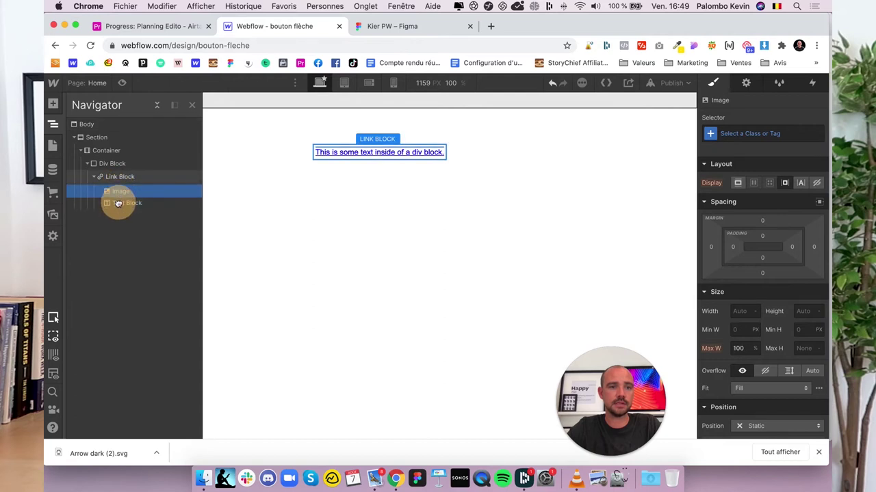
drag(118, 189, 118, 205)
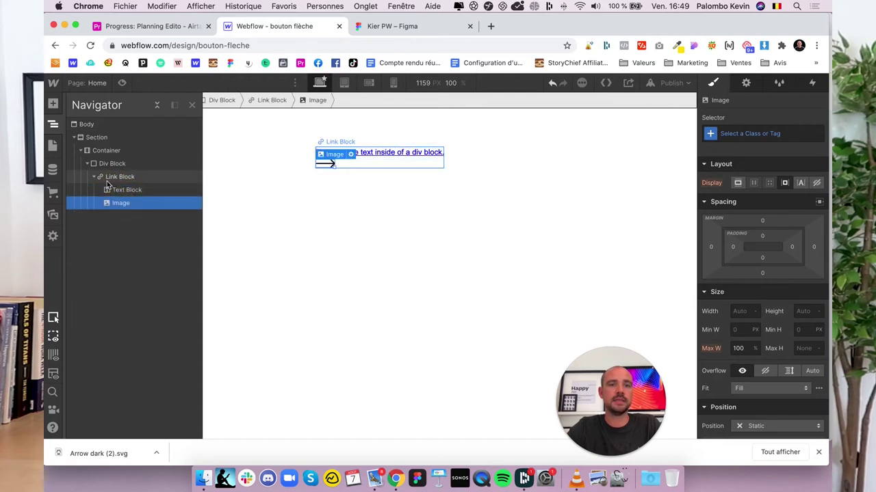
click(388, 163)
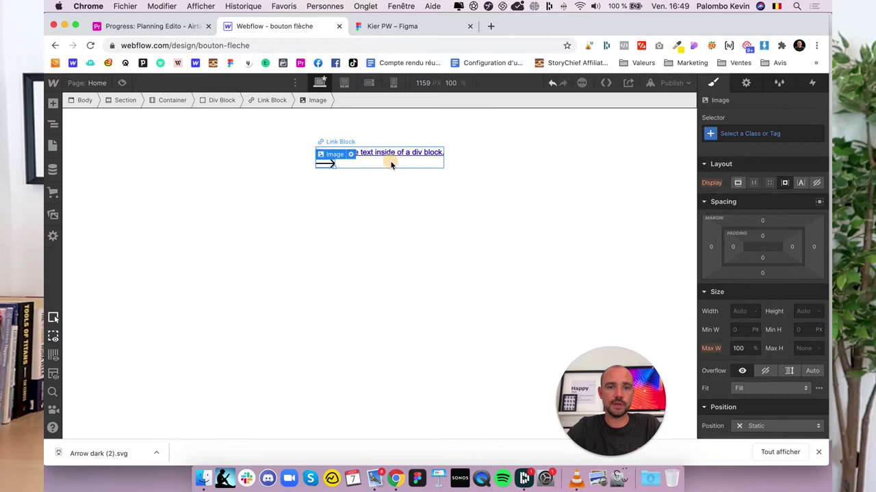
click(391, 164)
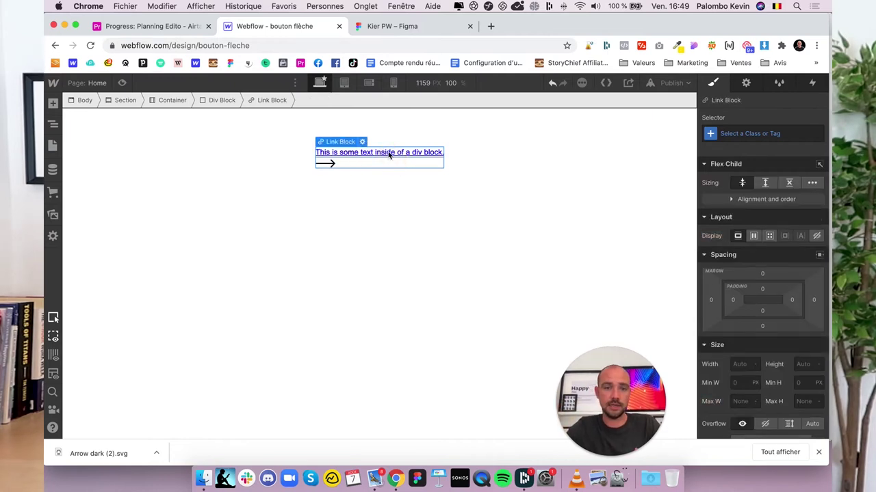
Change the link text to 'En Savoir Plus'
click(387, 152)
double_click(387, 152)
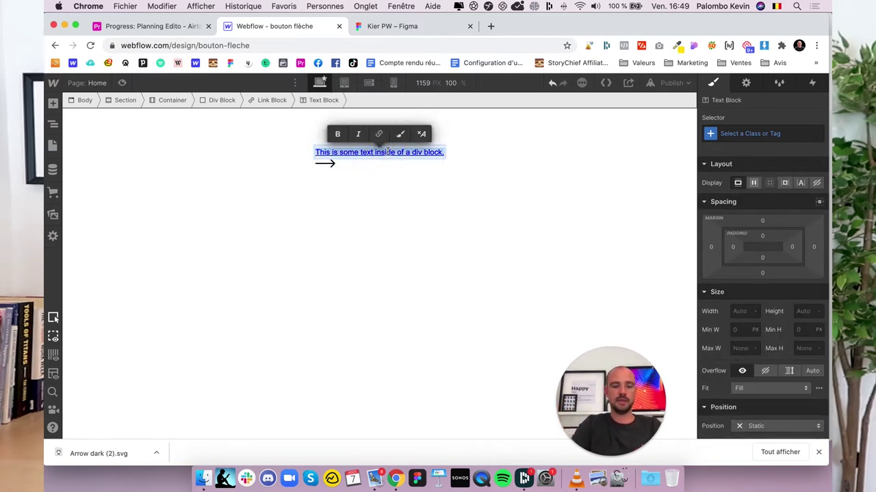
text(En Savoir)
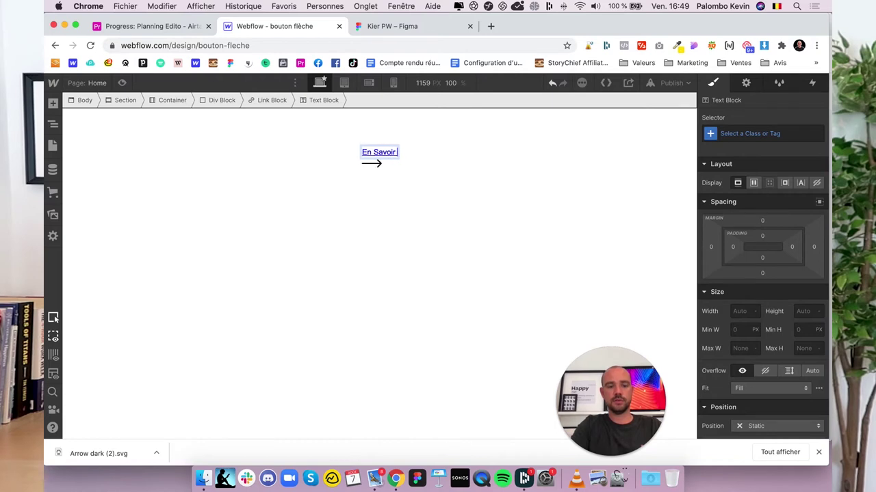
text( Plus)
click(424, 183)
Set the Link Block Display to Flex in a horizontal row
click(397, 165)
click(372, 162)
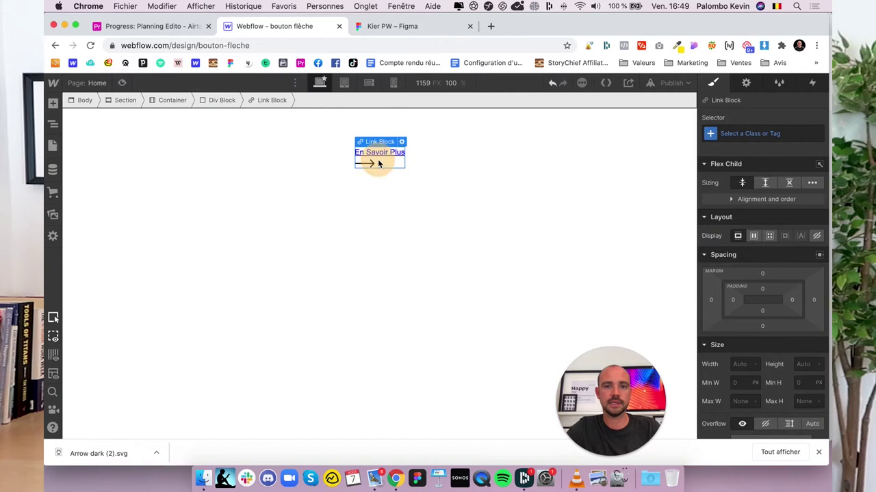
click(53, 124)
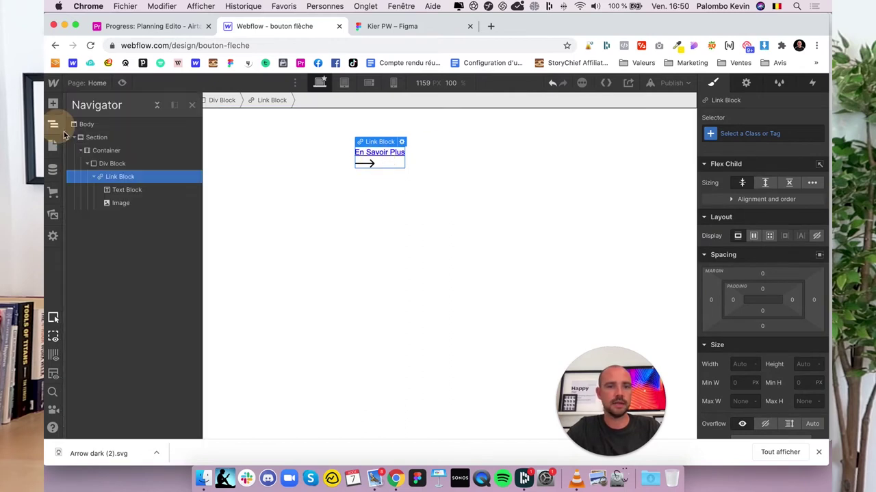
click(111, 179)
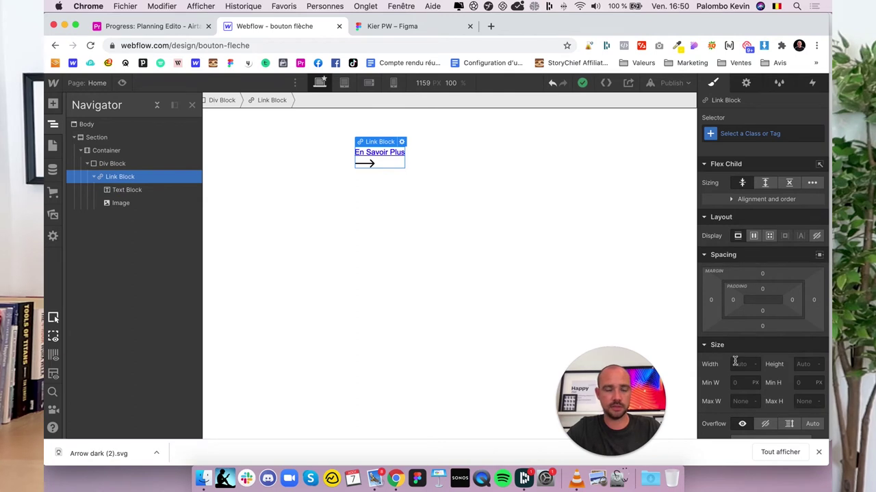
click(754, 237)
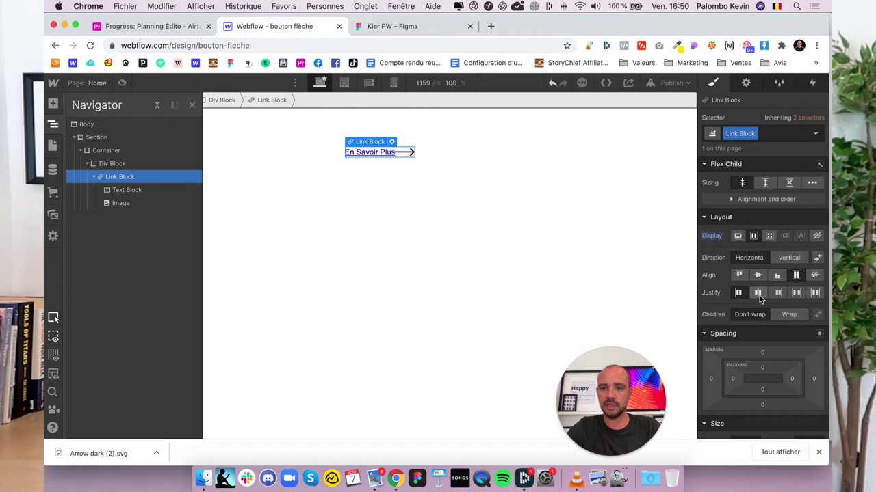
Add left padding to the arrow image to space it from the text
click(132, 204)
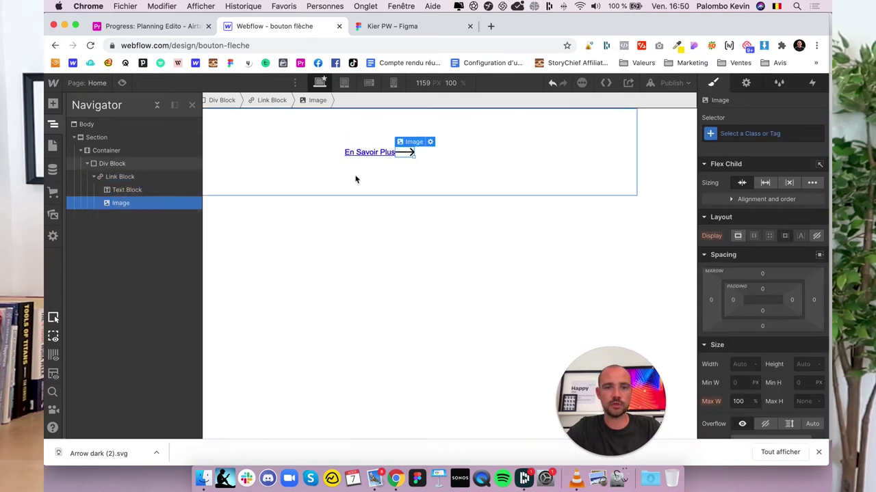
click(711, 301)
key(Escape)
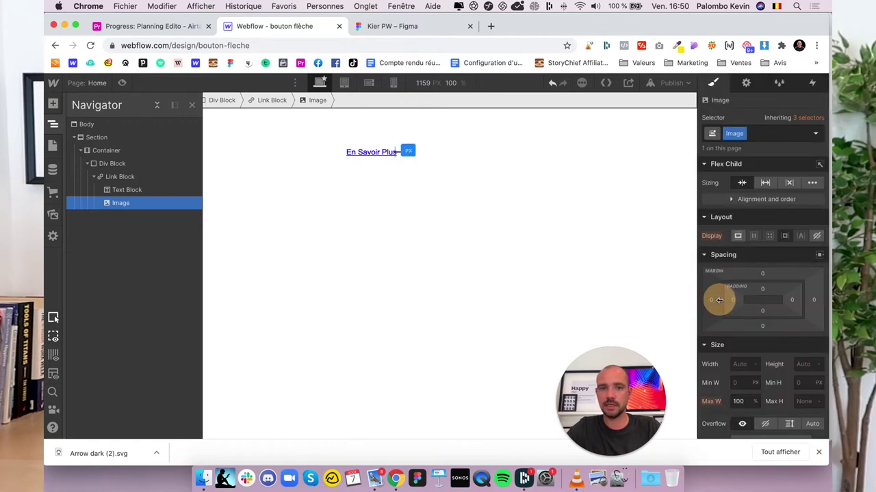
drag(732, 300, 738, 300)
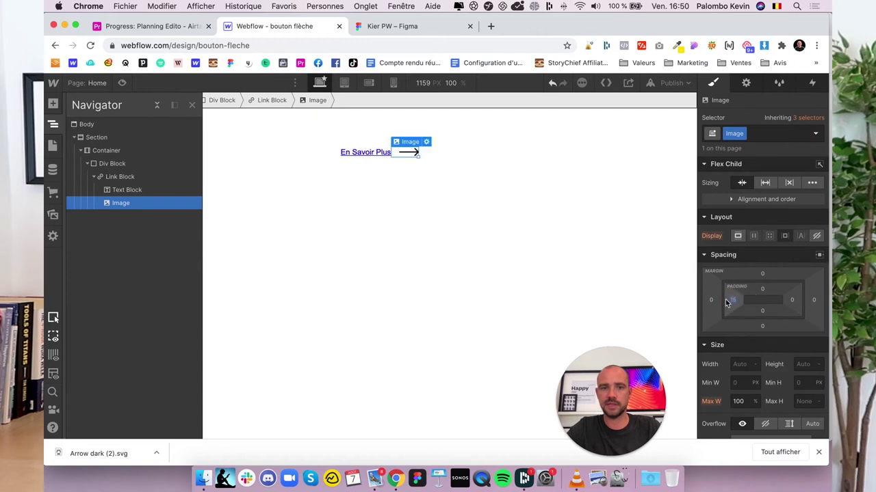
click(372, 191)
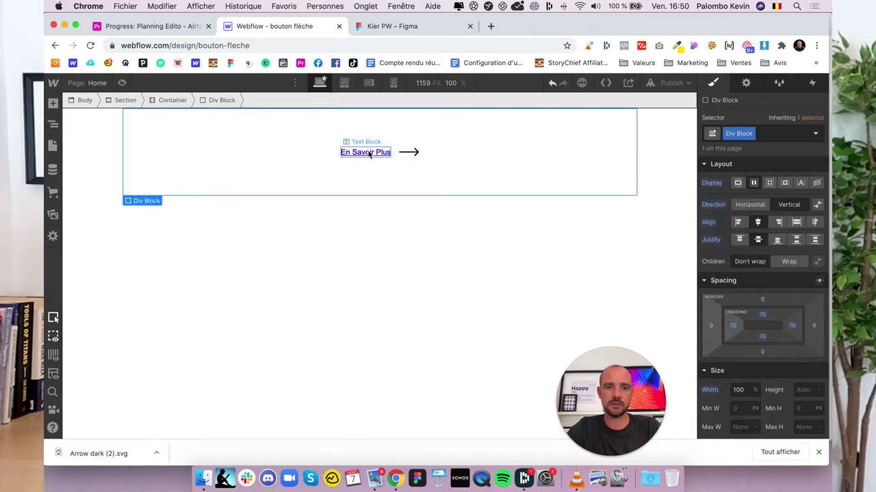
Set the En Savoir Plus text to 16 px, 700 Bold, with decoration none
click(369, 153)
scroll(756, 344, down, 5)
scroll(756, 329, down, 2)
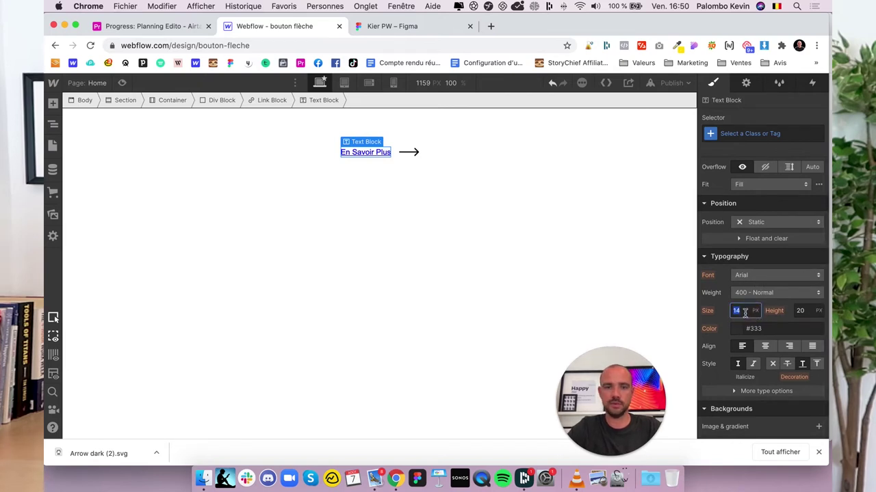
key(Tab)
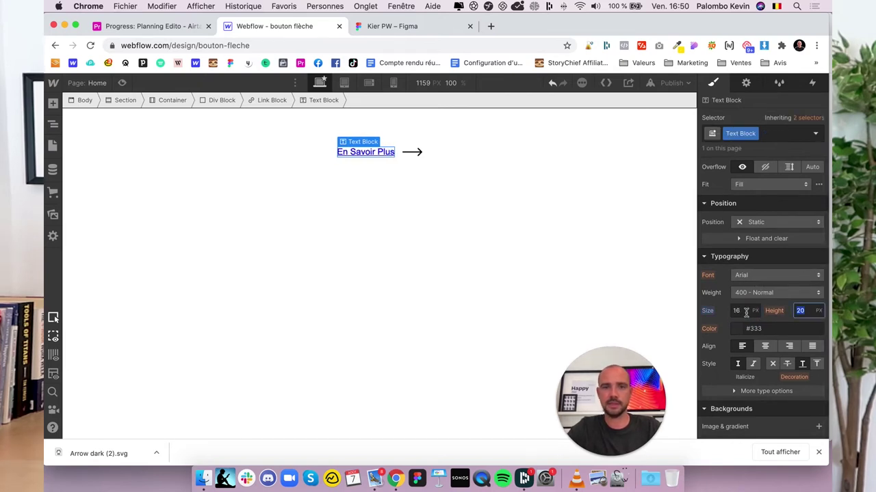
click(771, 294)
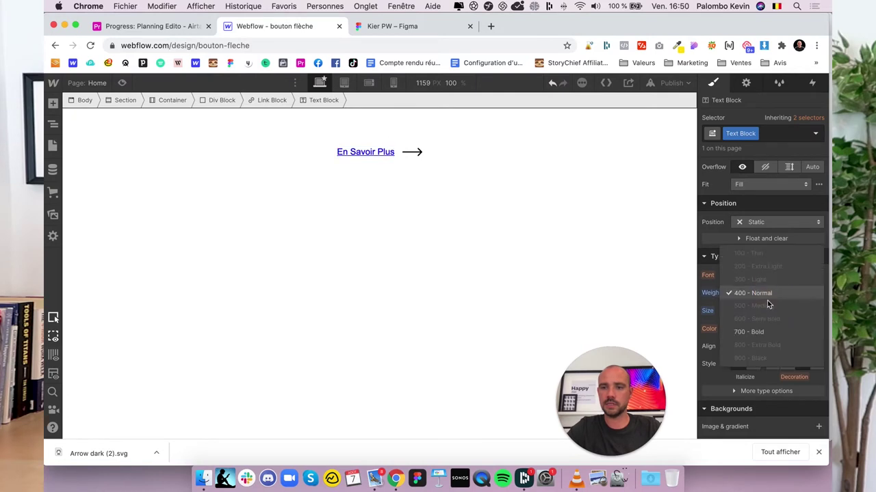
click(761, 327)
scroll(768, 356, down, 3)
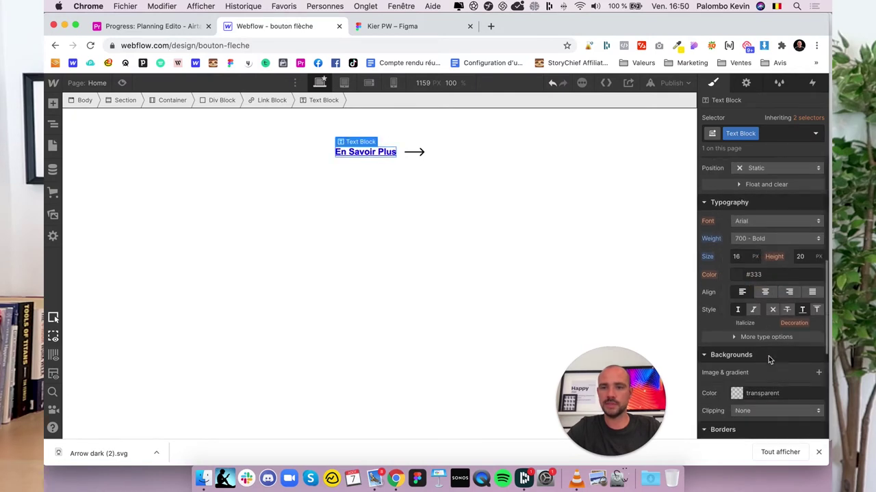
click(771, 297)
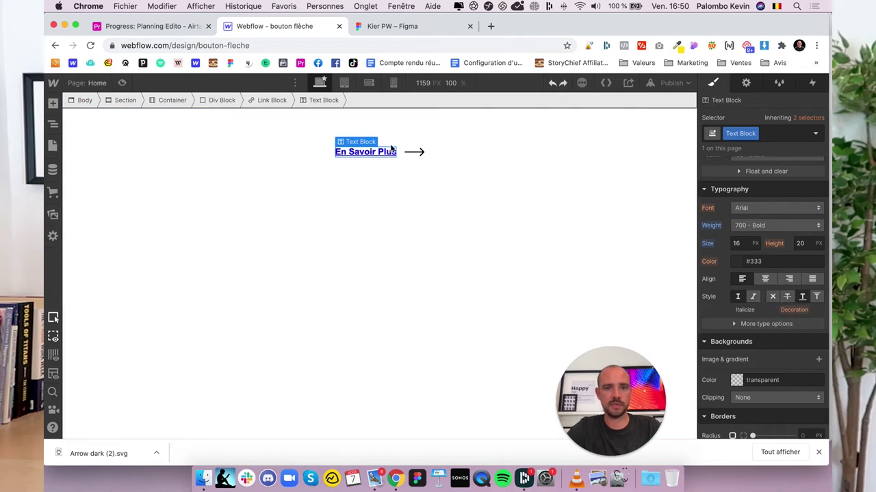
click(406, 154)
Give the Link Block no underline, 50 px height and vertically centred contents
click(53, 123)
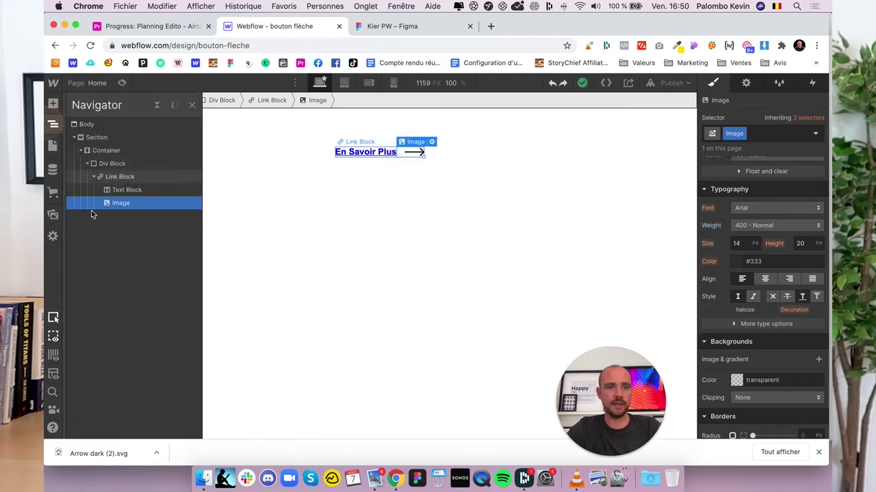
click(119, 176)
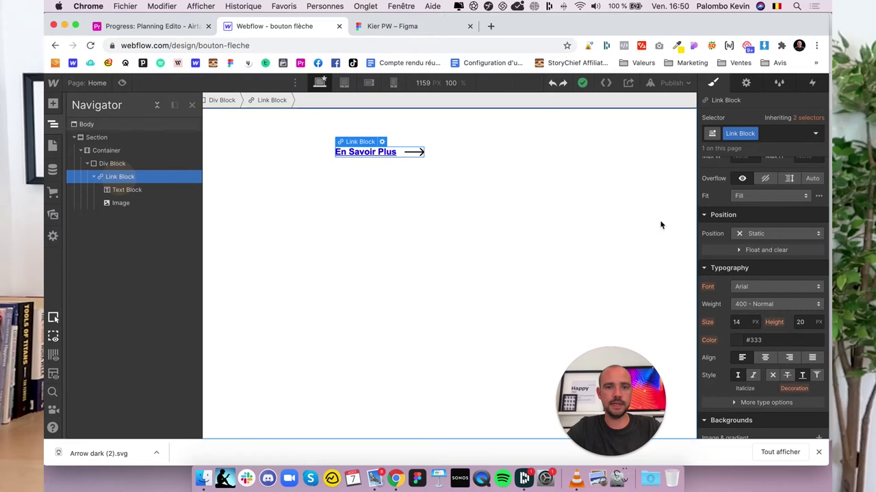
click(773, 375)
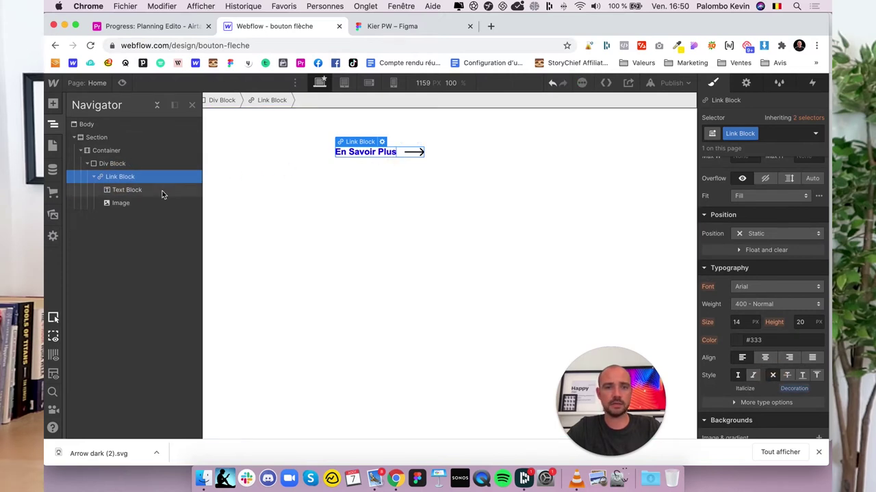
scroll(710, 294, up, 10)
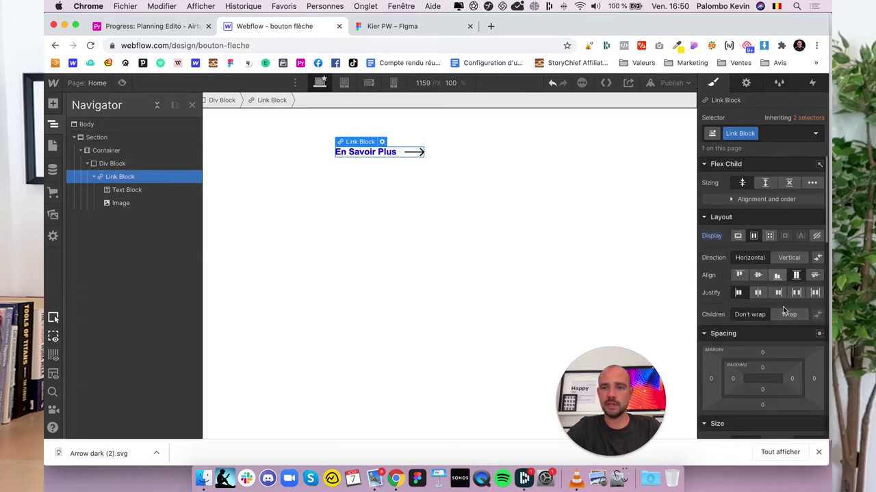
scroll(784, 311, down, 3)
click(803, 341)
text(50)
key(Return)
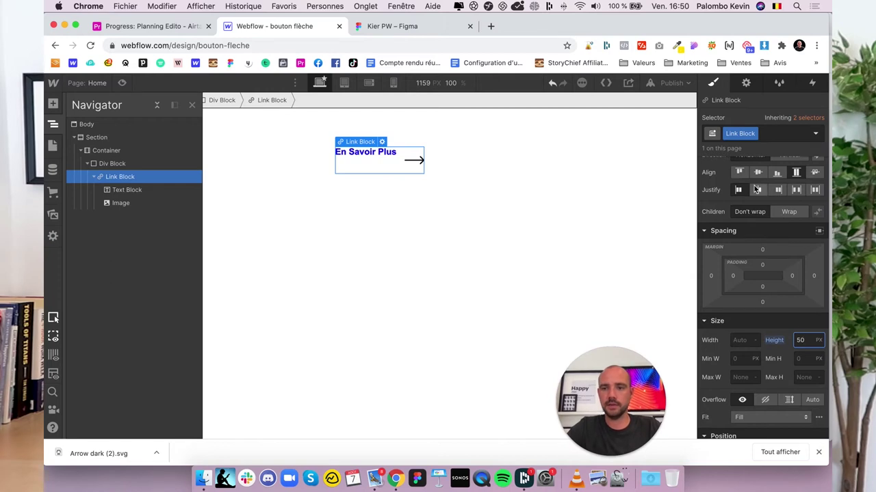
click(757, 172)
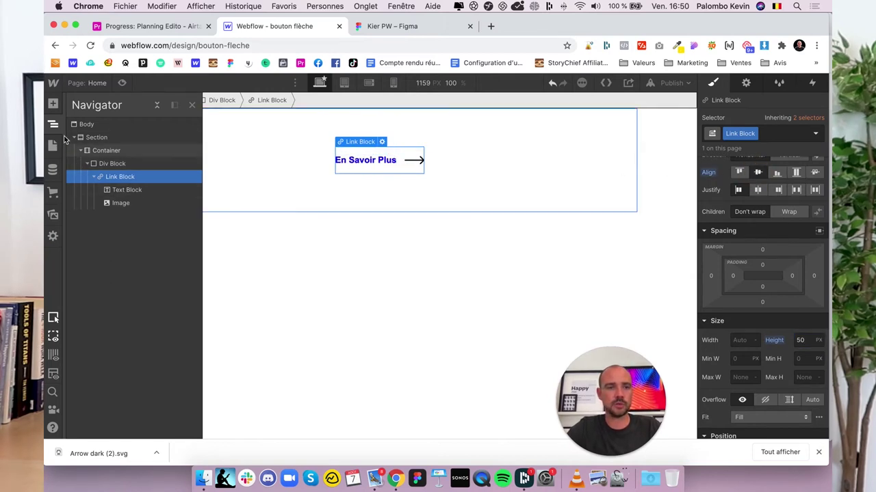
Make the En Savoir Plus text black and preview the page
click(53, 124)
click(376, 163)
scroll(753, 273, down, 5)
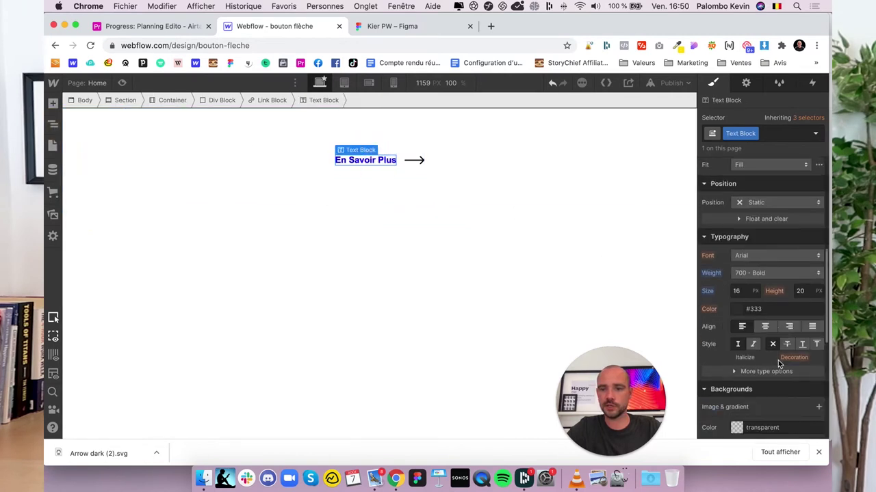
click(732, 250)
drag(729, 312, 702, 343)
click(789, 217)
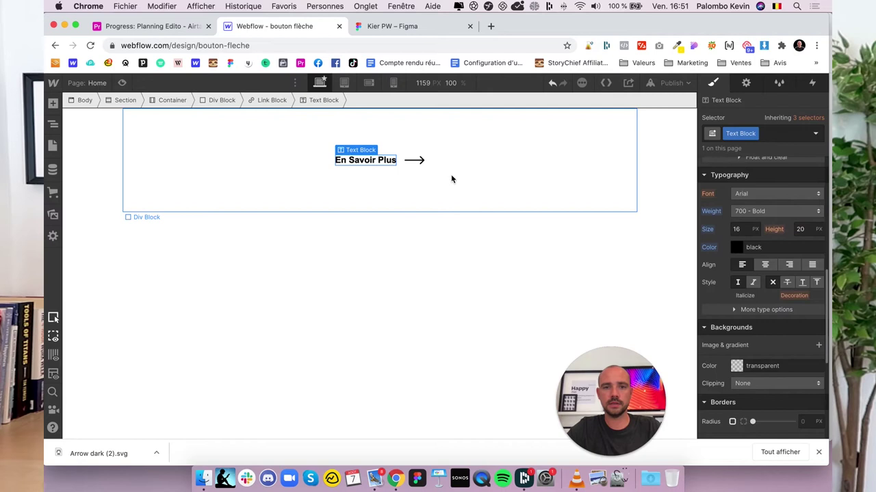
click(401, 171)
click(122, 83)
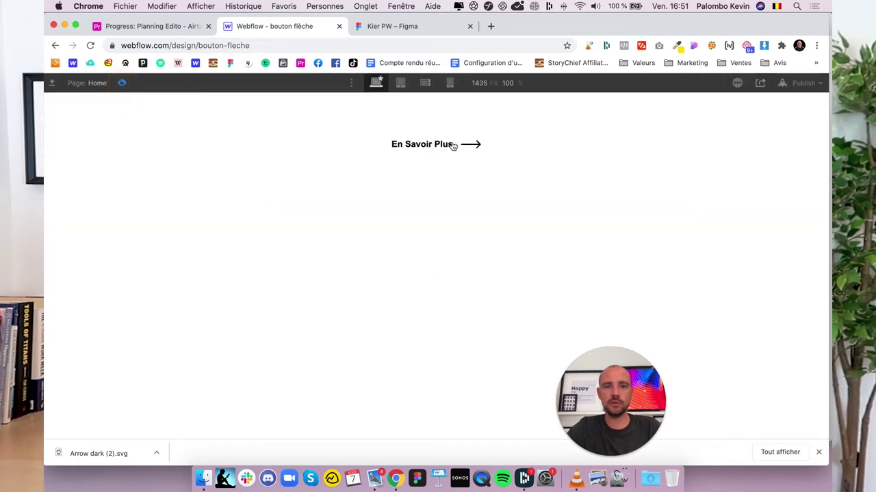
Exit preview and select the placeholder # URL in the Link Block settings
click(122, 83)
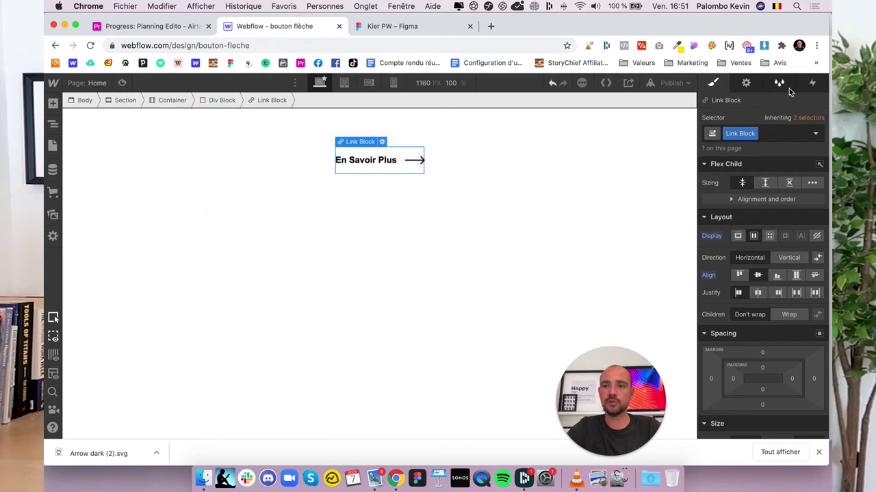
click(747, 84)
drag(750, 176, 713, 175)
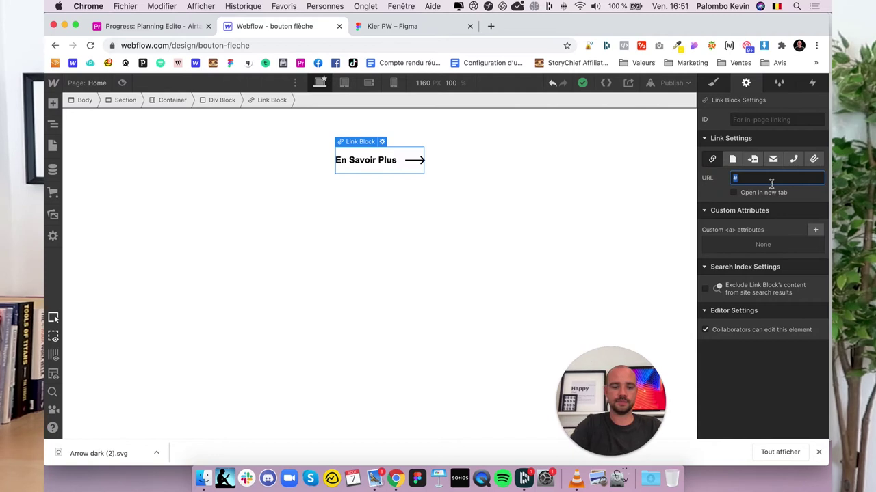
Load the autocompleted YouTube channel page in a new tab and copy its full address
click(492, 27)
text(you)
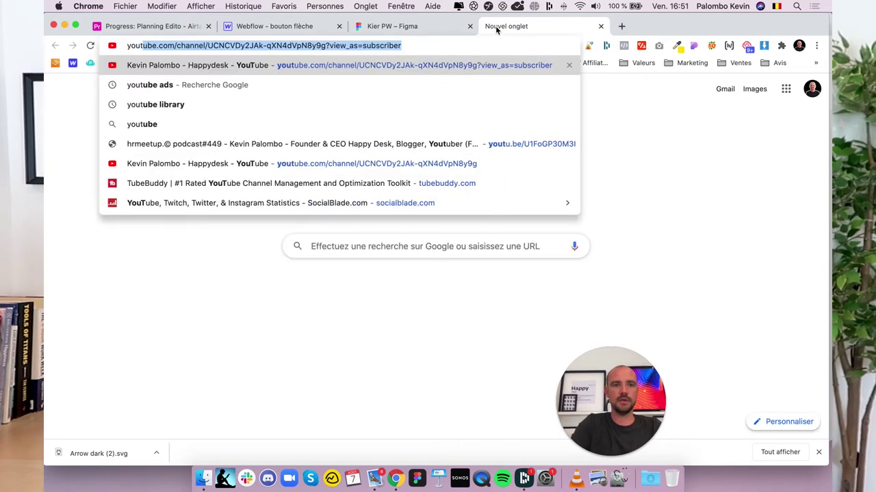
key(Return)
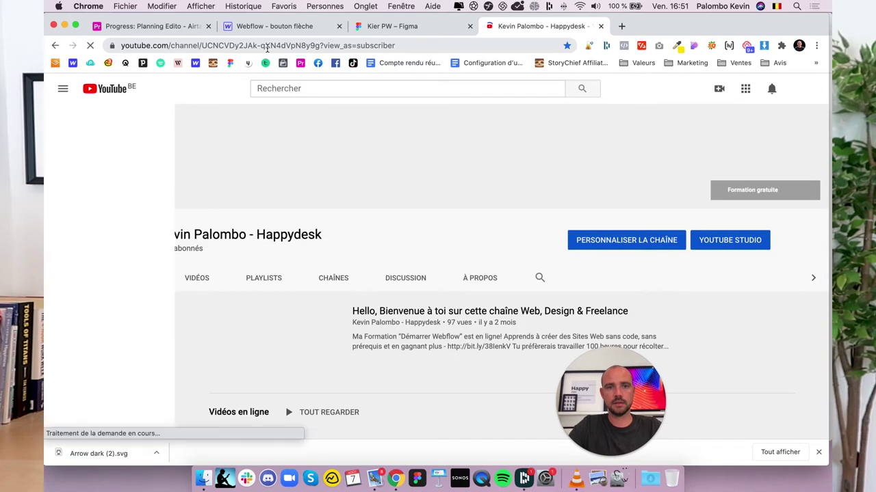
click(266, 47)
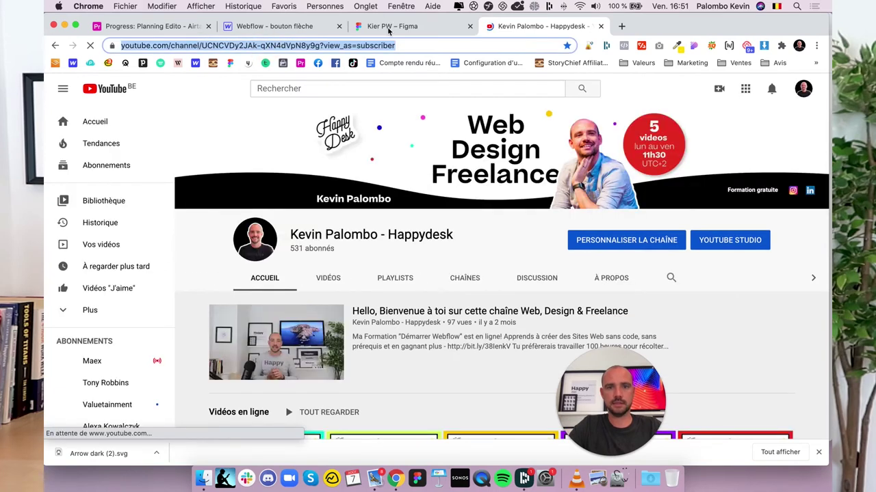
click(274, 26)
Replace the link URL with the copied YouTube channel address and make it open in a new tab
key(super+a)
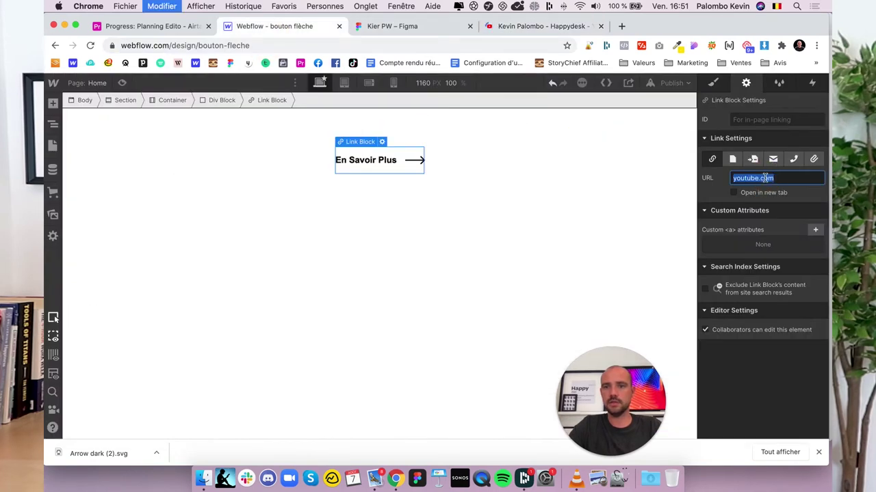
key(super+v)
click(735, 193)
click(546, 214)
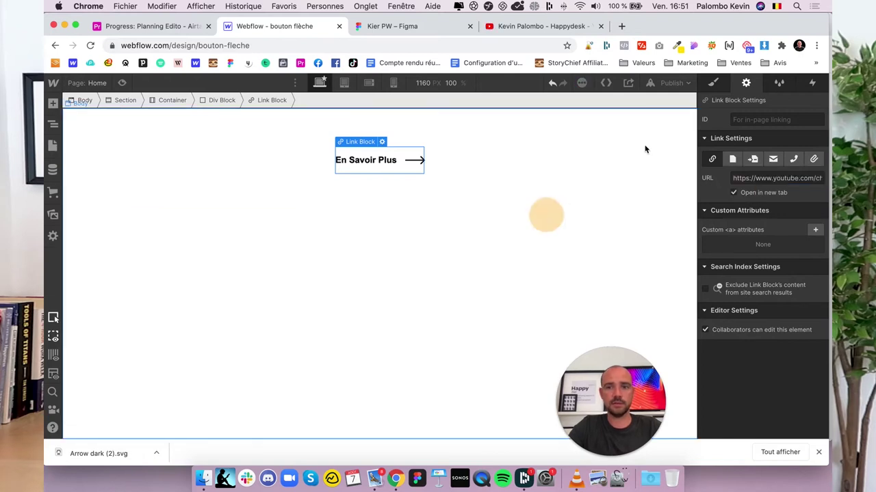
Publish the site and open the live bouton-fleche.webflow.io page
click(672, 84)
click(624, 218)
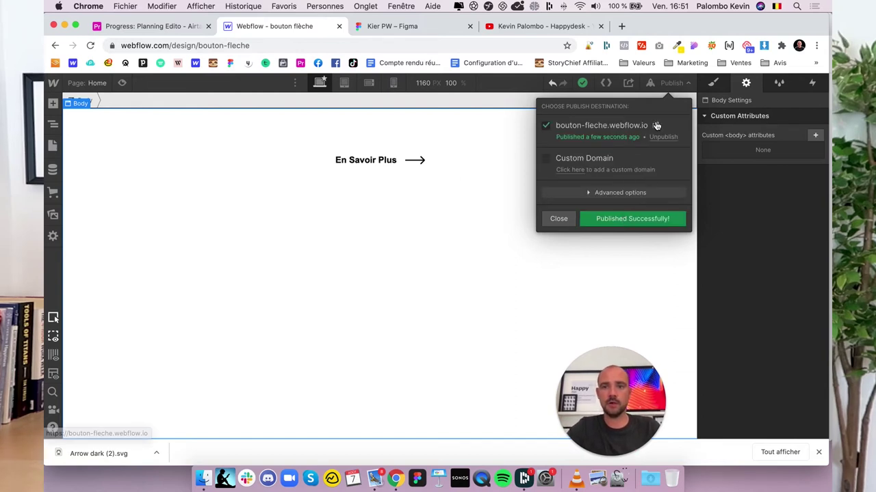
click(655, 125)
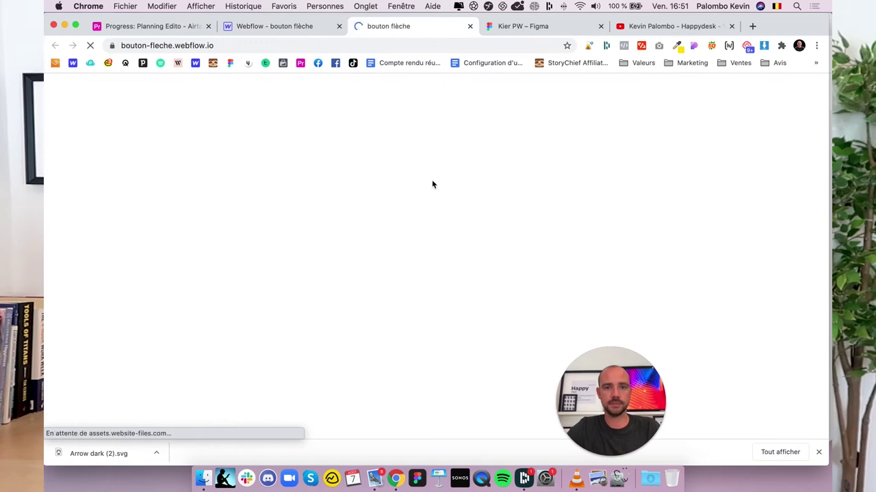
Close the Figma and YouTube tabs and dismiss the downloads bar
click(600, 27)
click(601, 26)
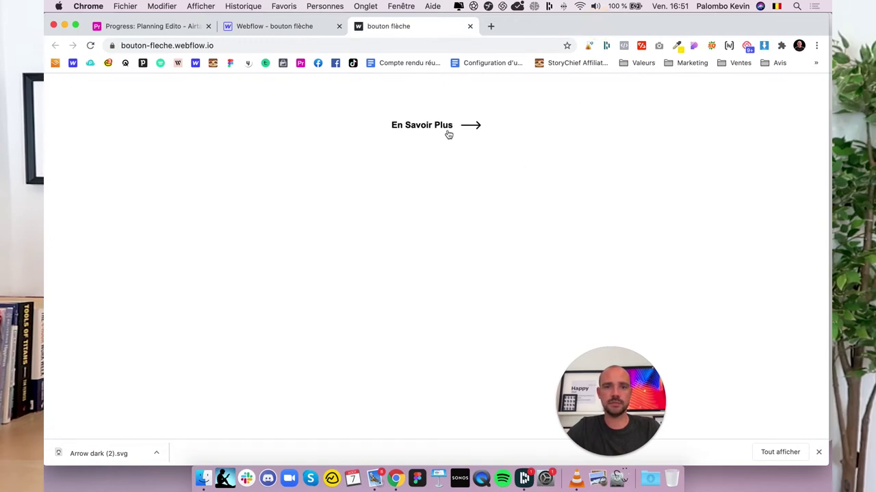
click(818, 452)
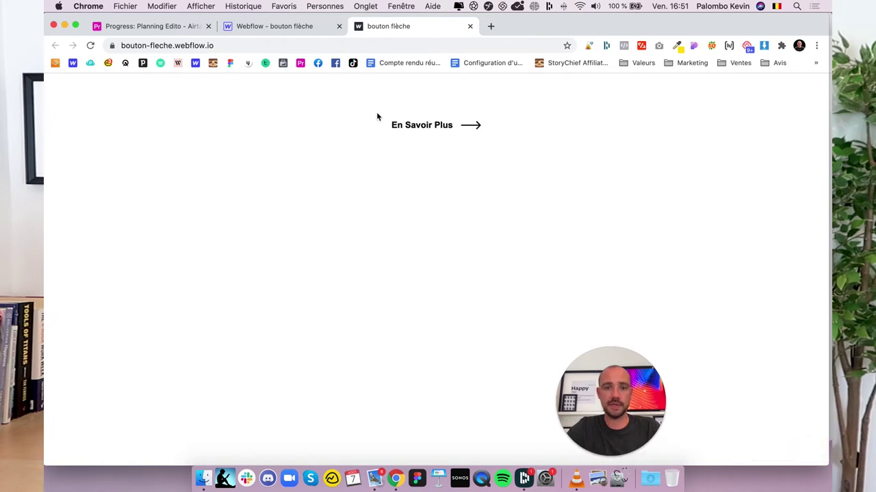
Test En Savoir Plus on the live site, close the YouTube tab it opened, and return to Webflow
click(424, 124)
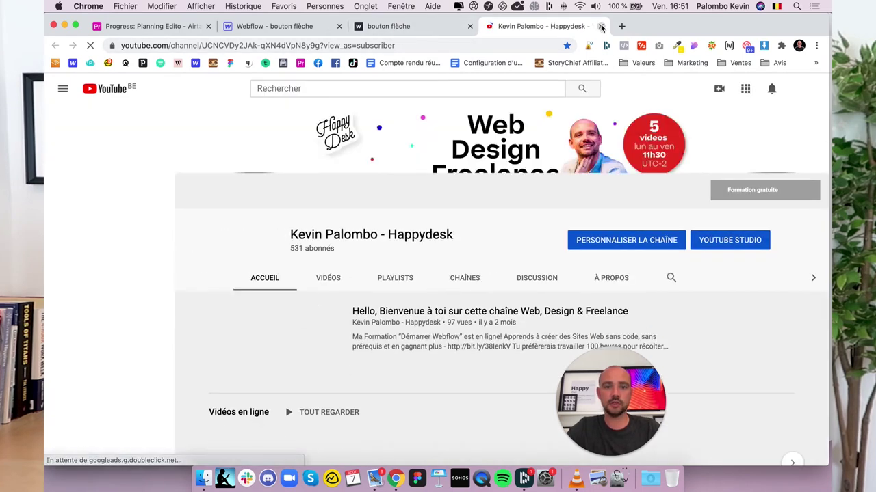
click(601, 27)
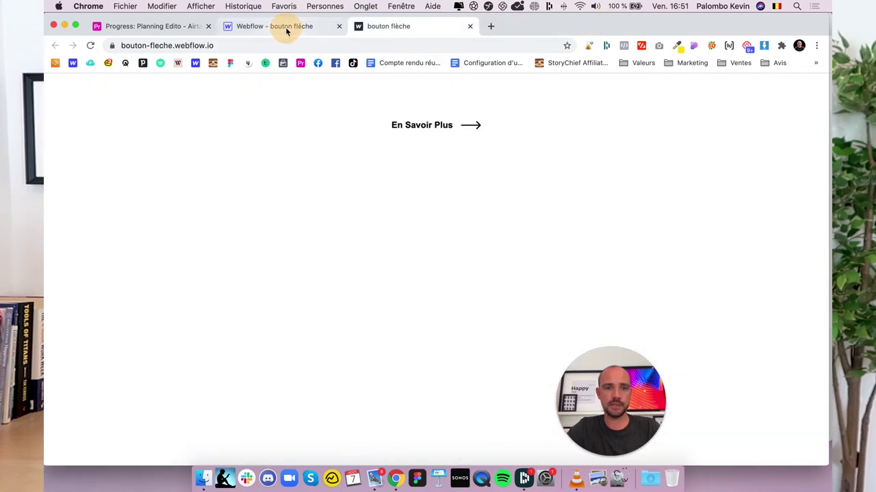
click(287, 28)
click(368, 152)
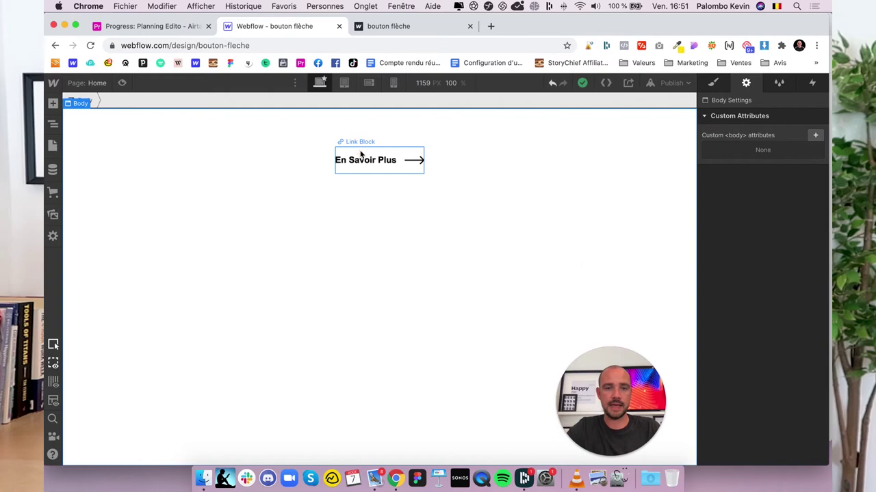
click(374, 165)
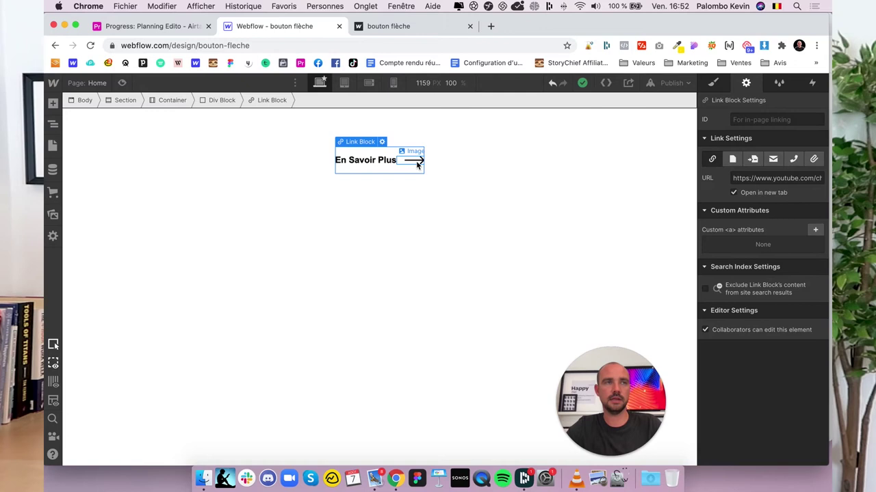
click(416, 164)
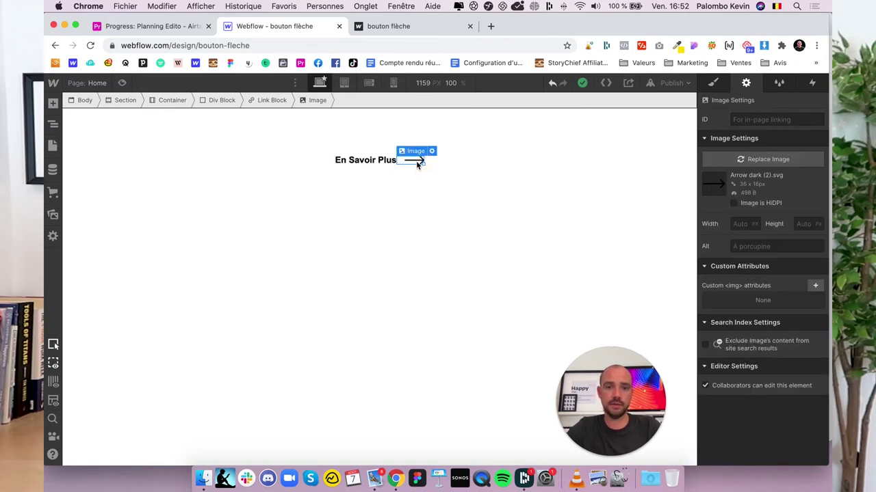
click(395, 173)
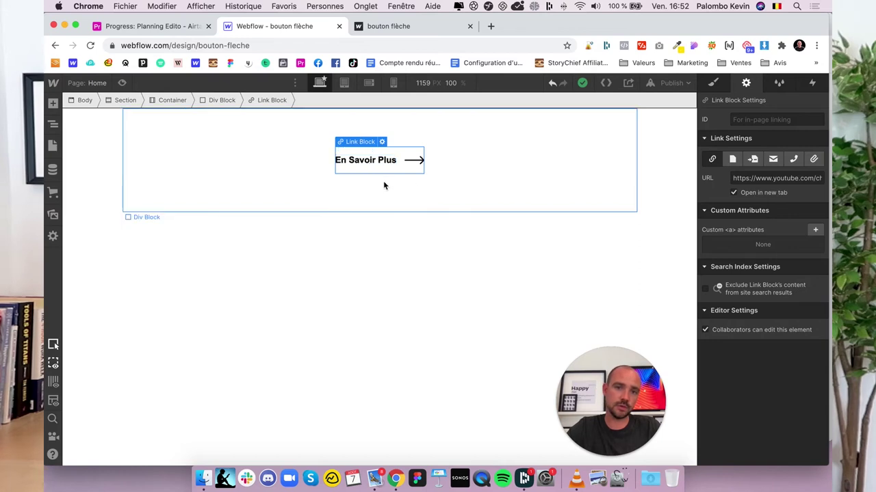
click(421, 164)
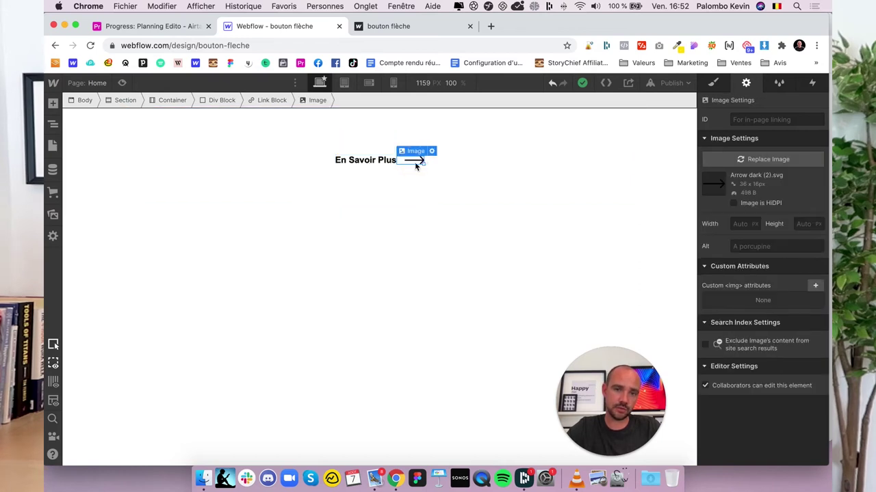
click(370, 167)
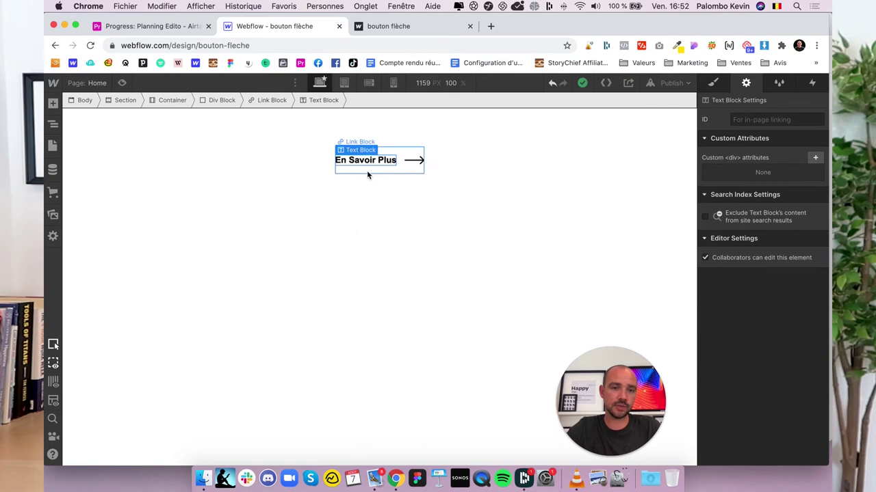
click(362, 169)
click(421, 163)
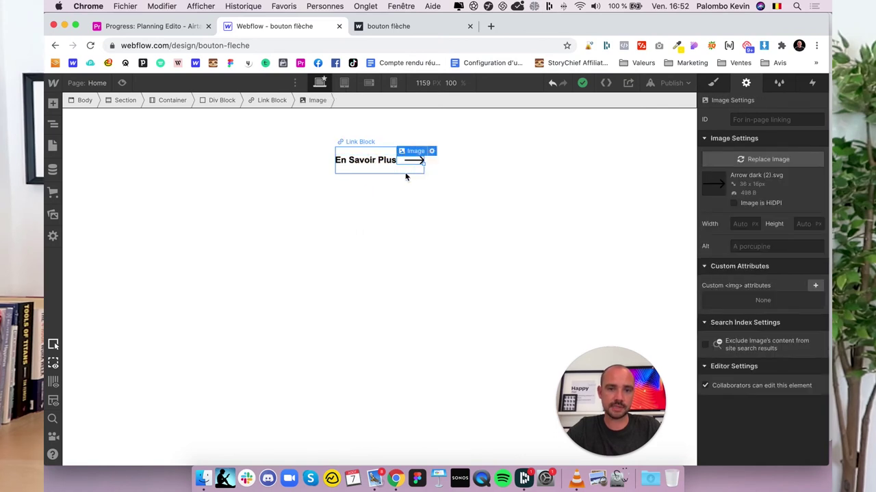
click(352, 171)
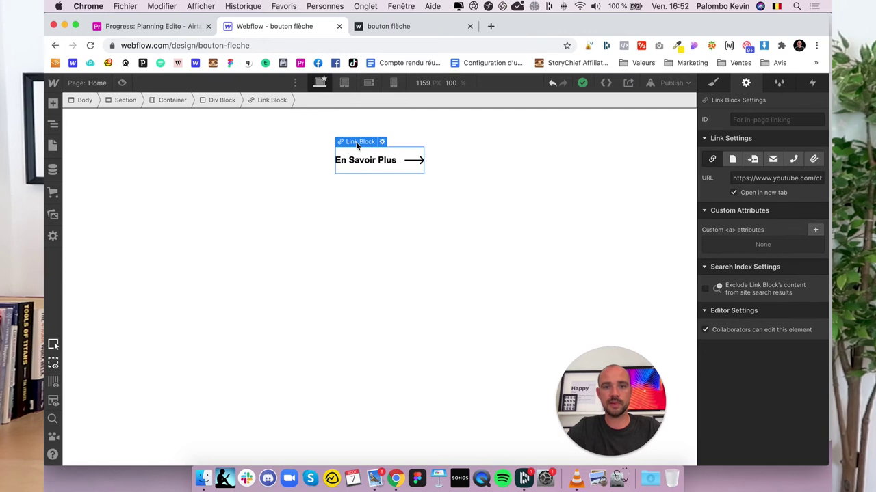
click(53, 125)
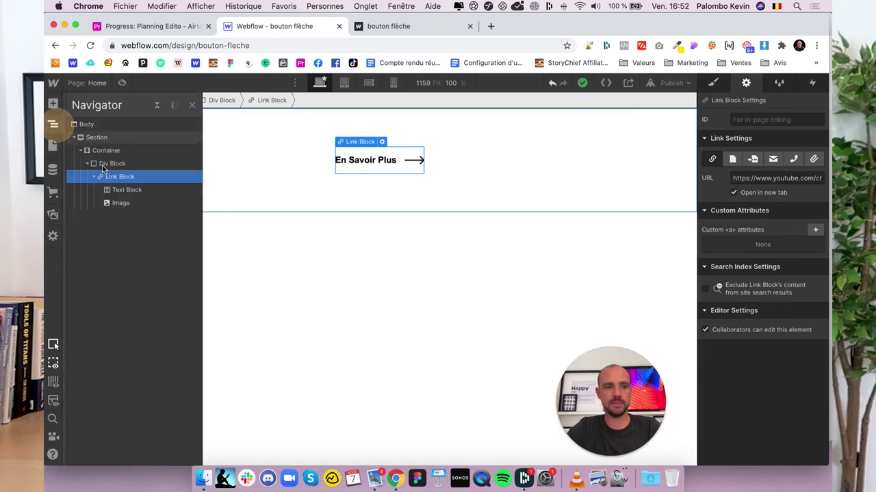
click(54, 127)
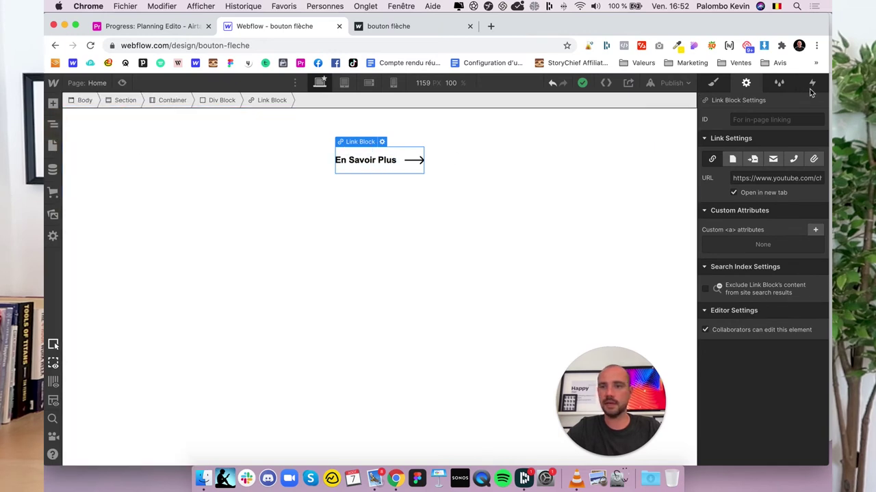
Add a Mouse hover element trigger to the En Savoir Plus link block
click(812, 83)
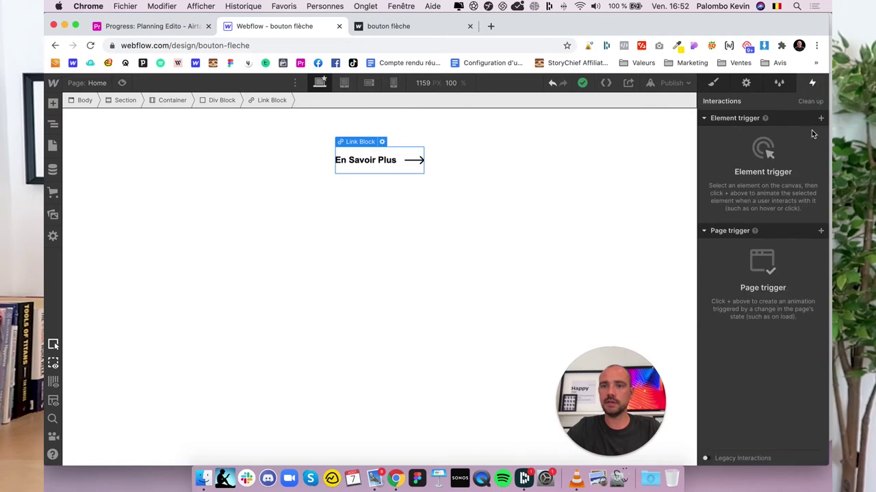
click(821, 119)
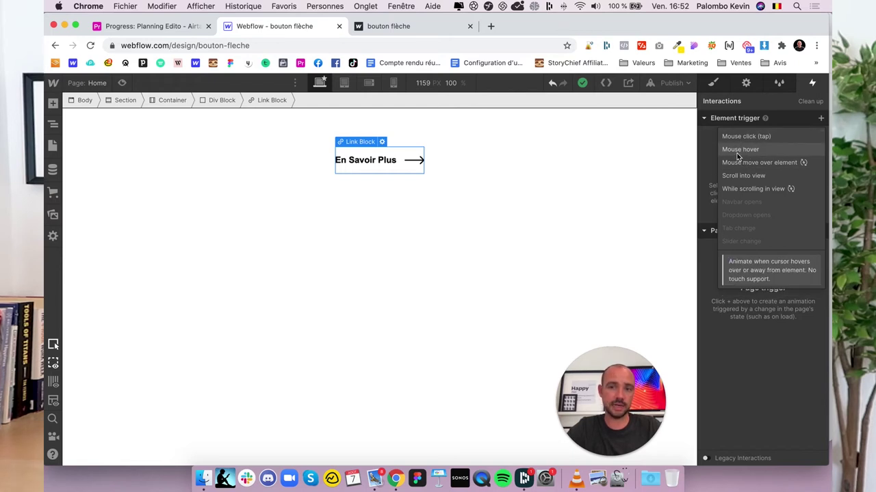
click(800, 119)
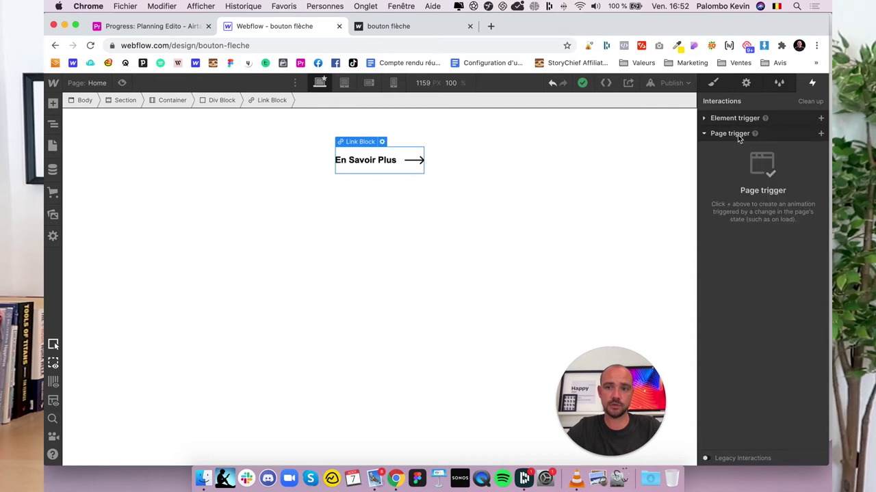
click(707, 120)
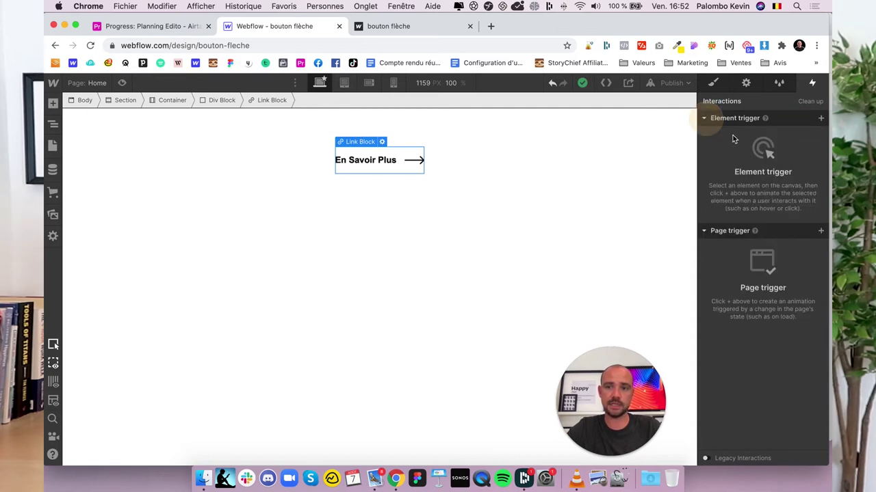
click(821, 120)
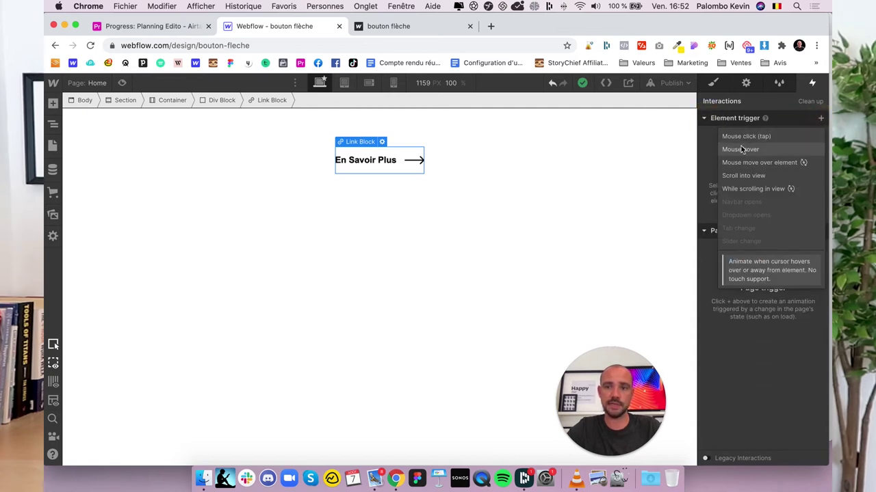
click(742, 150)
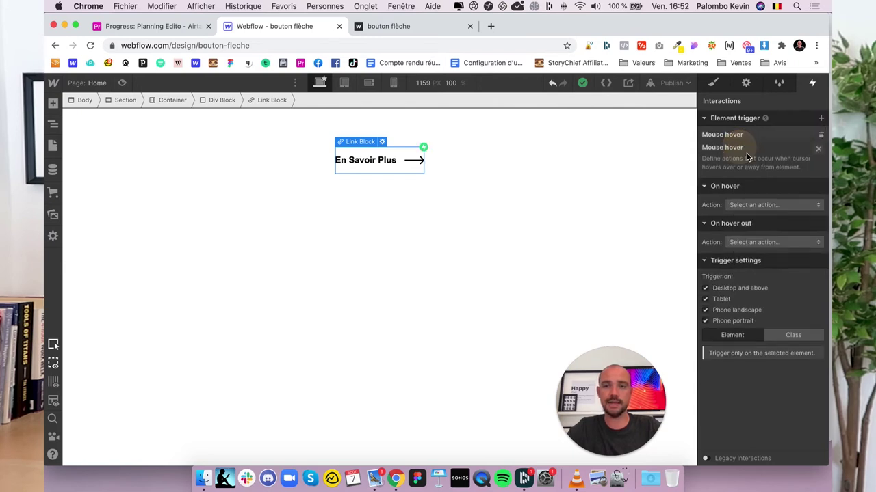
Set the On hover action to Start an animation
click(766, 177)
click(763, 182)
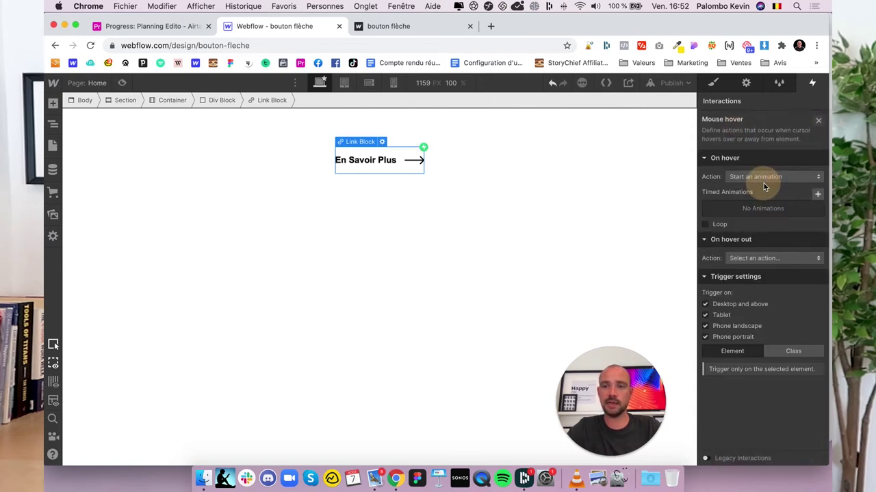
click(766, 178)
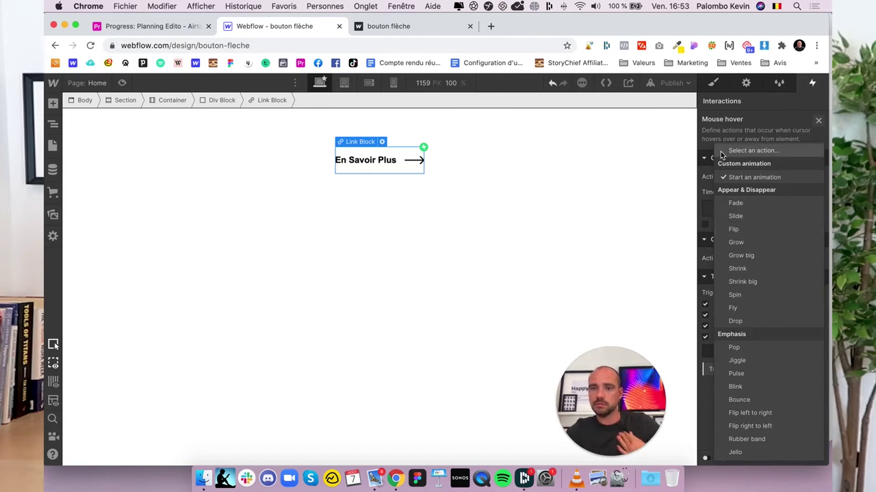
click(725, 177)
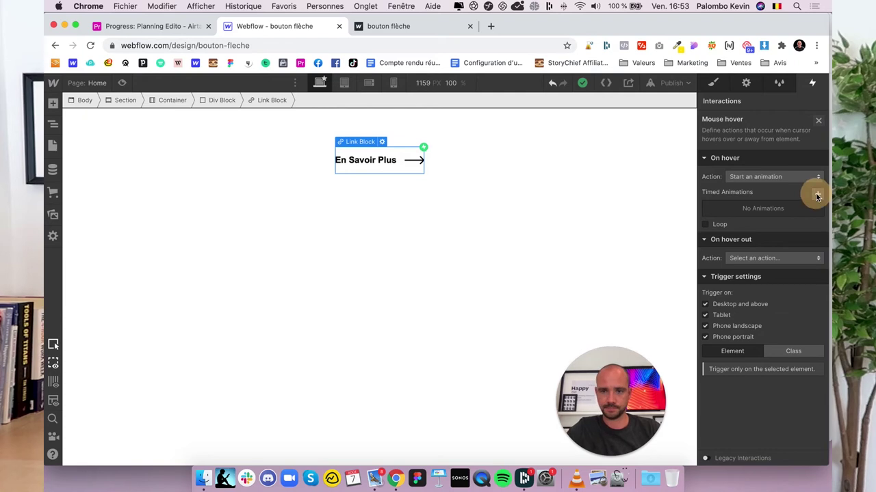
Create a new timed animation named 'flèche qui bouge'
click(817, 196)
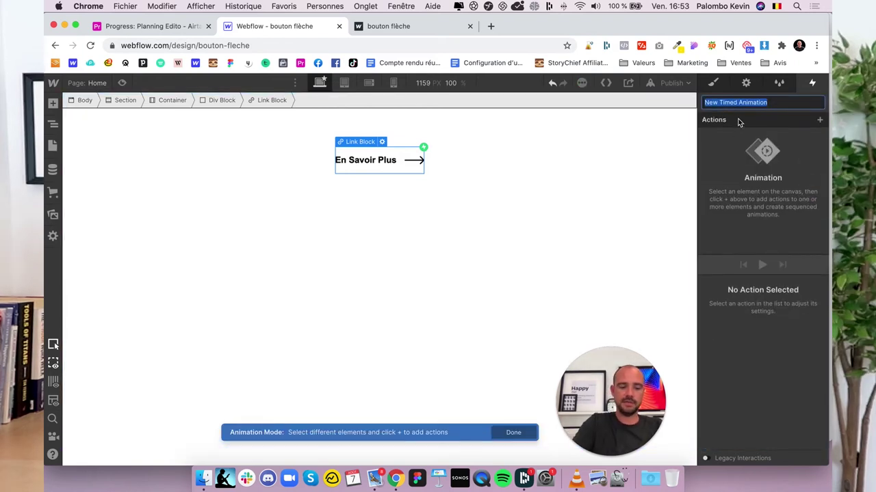
text(fleche)
key(Return)
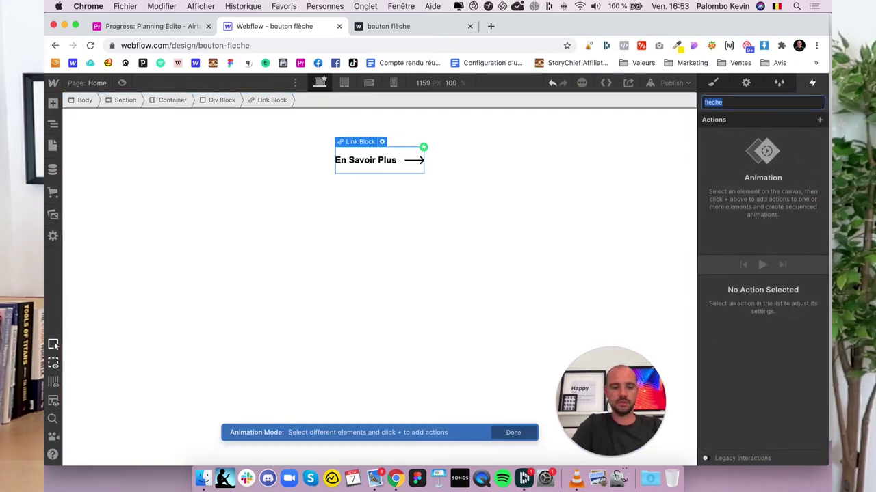
text(flèche qui bouge)
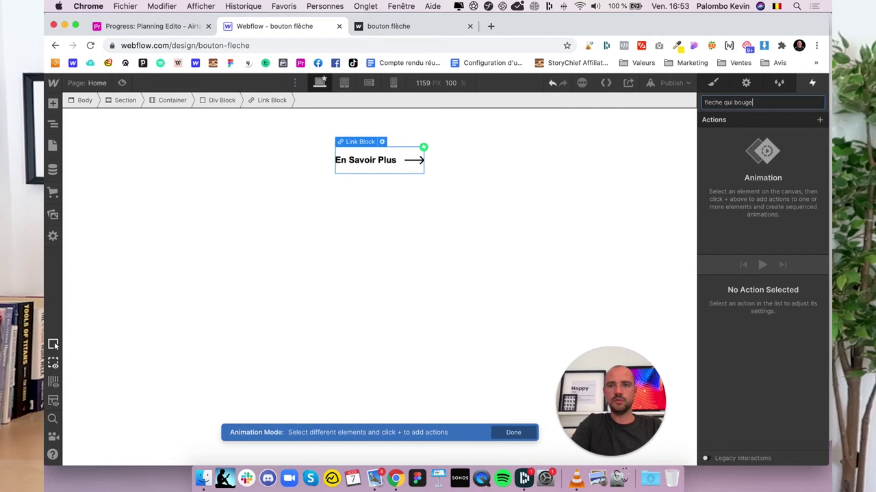
key(Return)
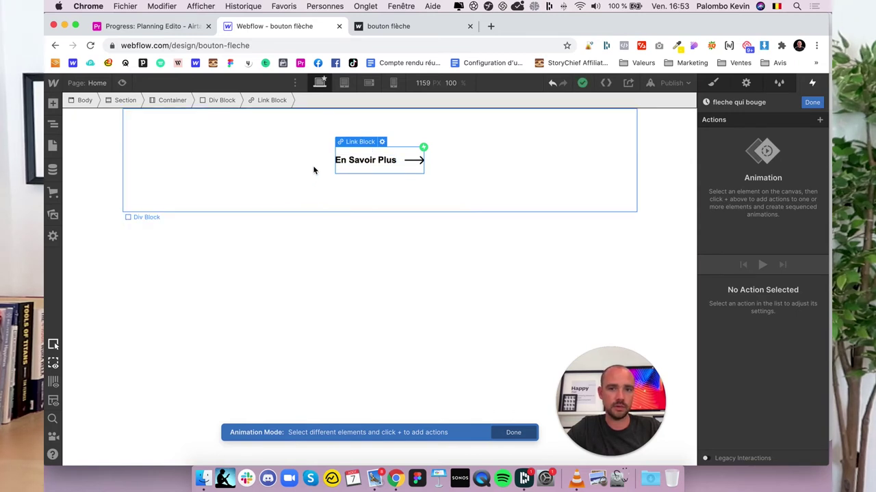
Add a Move action on the arrow image with 0.3 s duration and Ease easing
click(414, 162)
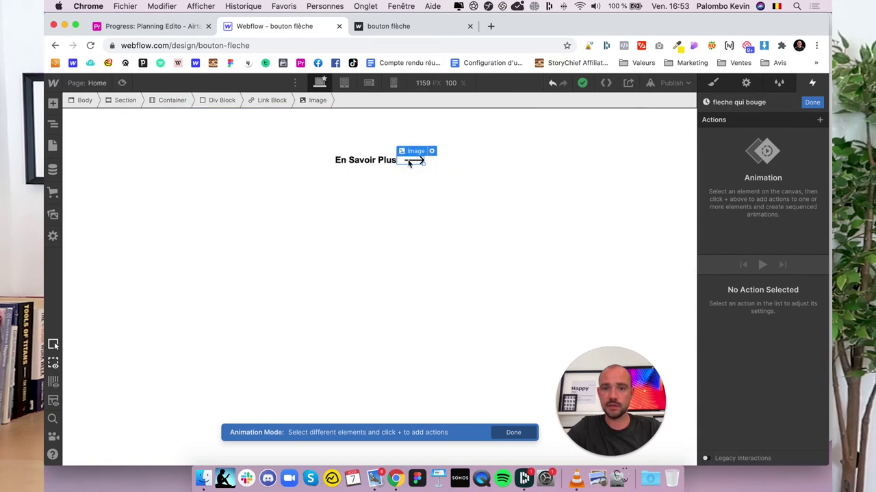
click(819, 121)
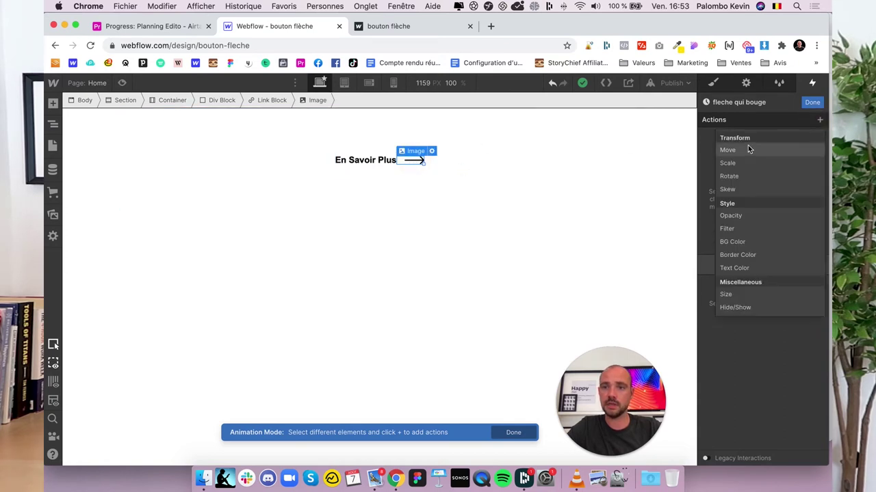
click(747, 149)
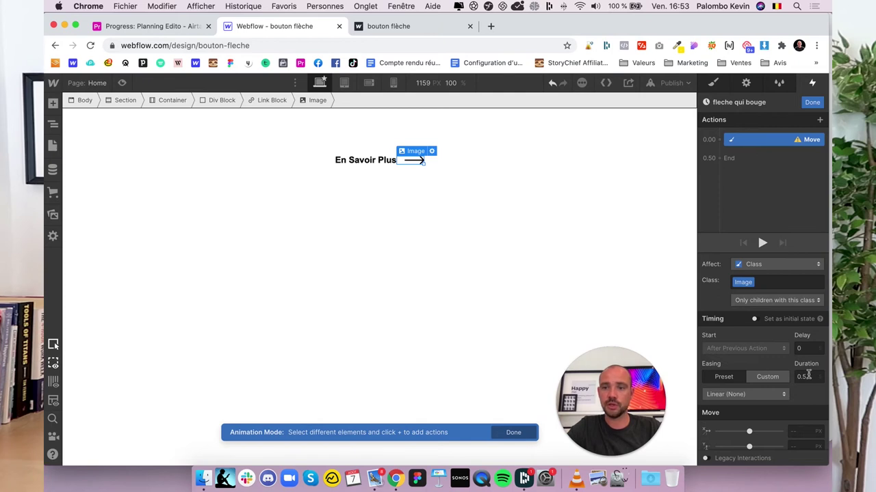
click(813, 377)
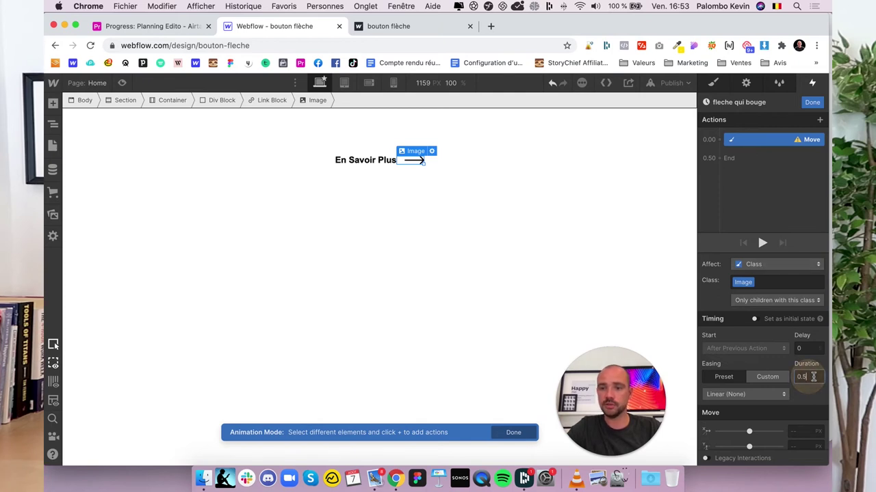
text(0.3)
key(BackSpace)
text(3)
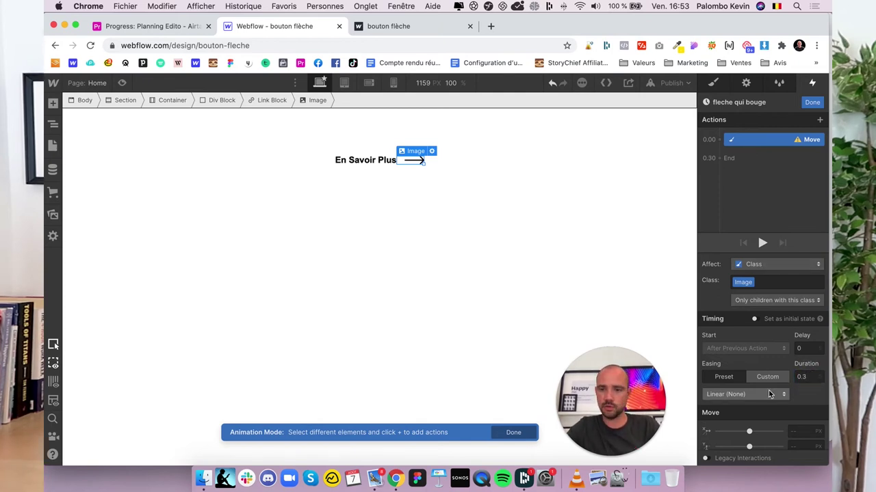
click(761, 394)
click(712, 108)
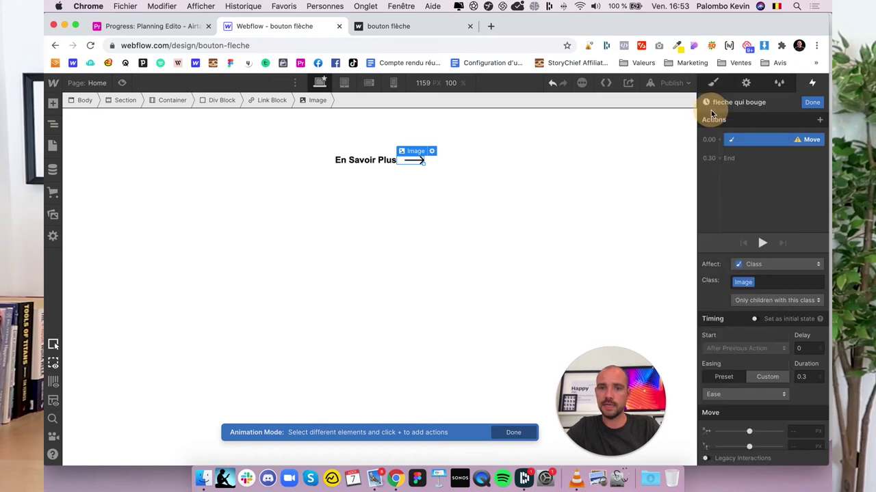
Set the move to 6 px along X, preview it, and finish the animation
scroll(771, 365, down, 1)
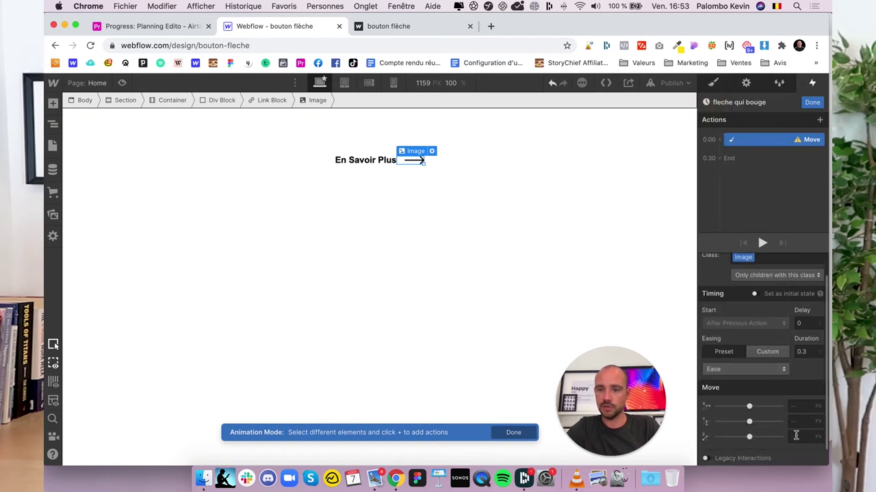
click(799, 406)
text(6)
key(Tab)
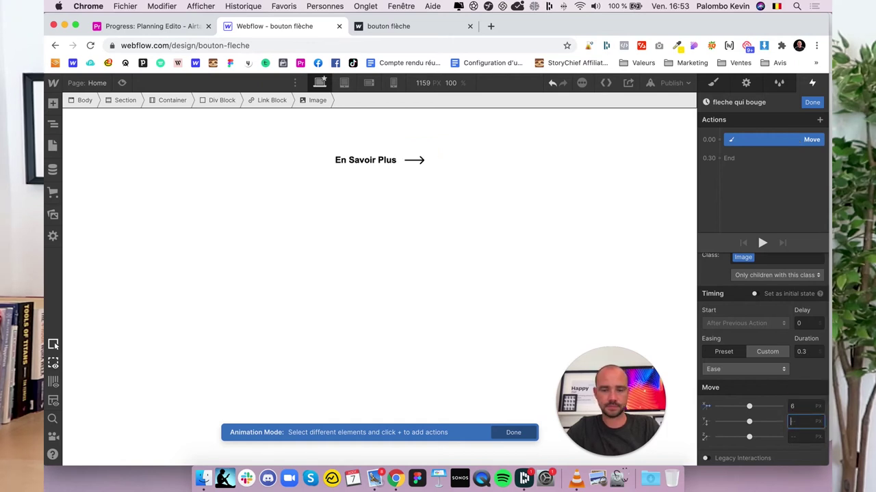
click(762, 243)
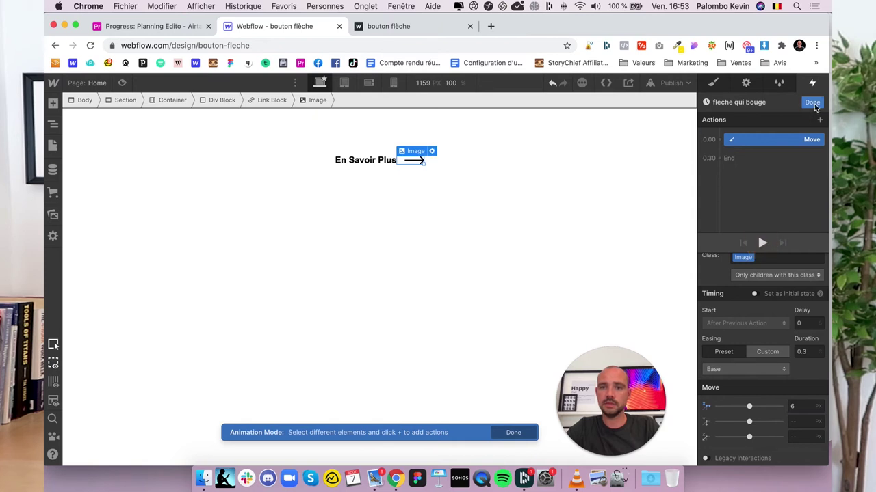
click(812, 102)
Preview the hover animation and reselect the En Savoir Plus link block
click(774, 239)
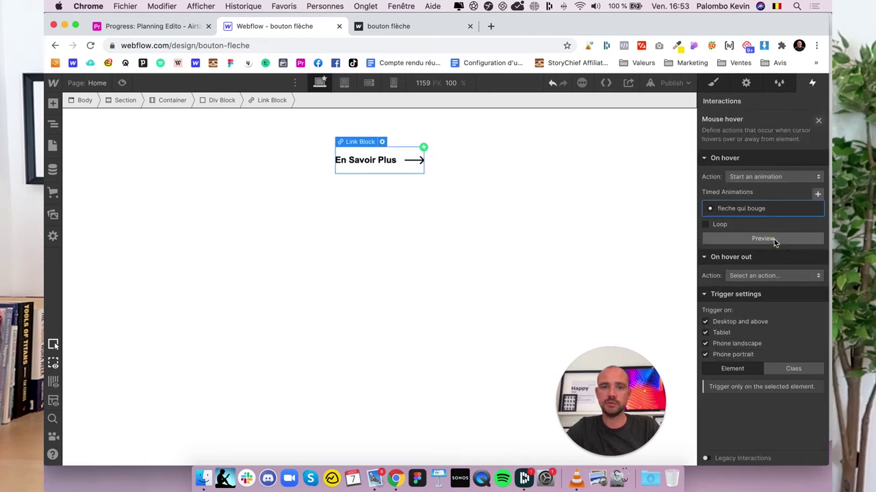
click(396, 178)
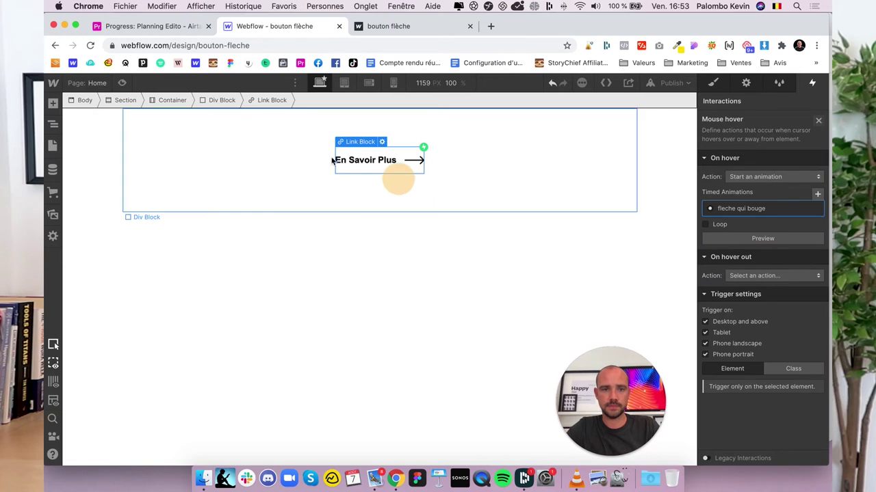
click(361, 166)
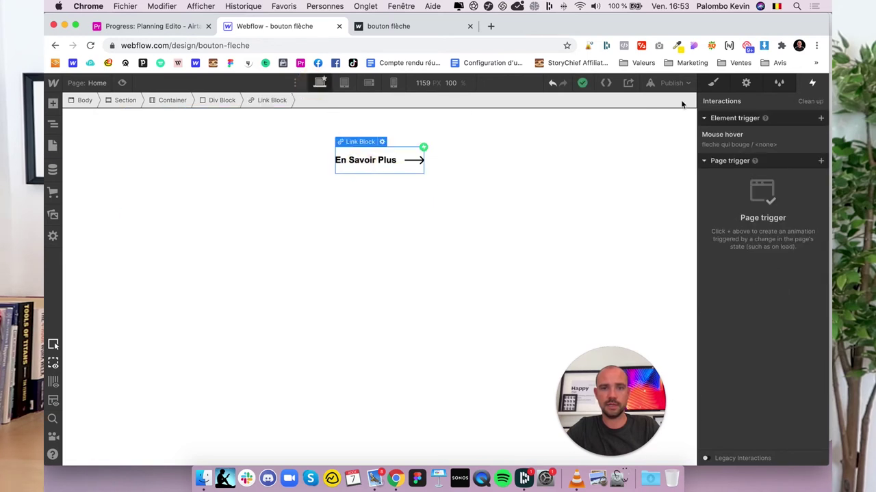
Set the link block width to 350 px and switch the page to Preview mode
click(713, 83)
click(746, 443)
text(200)
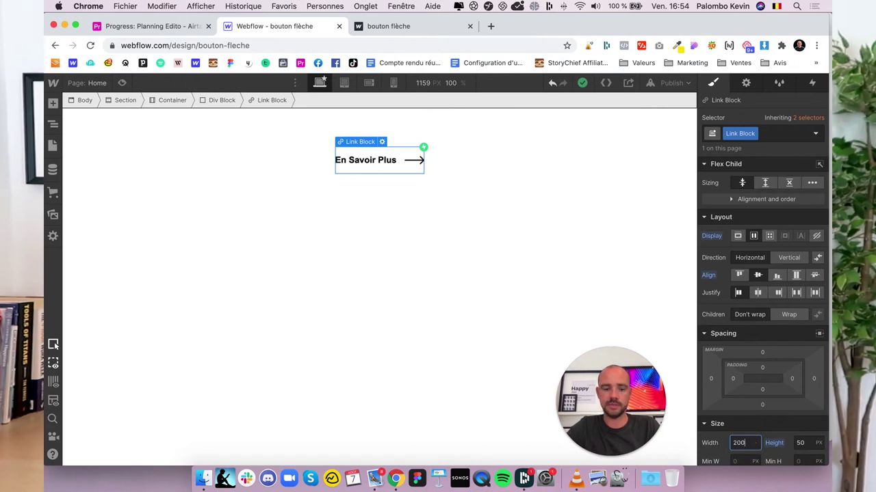
key(super+a)
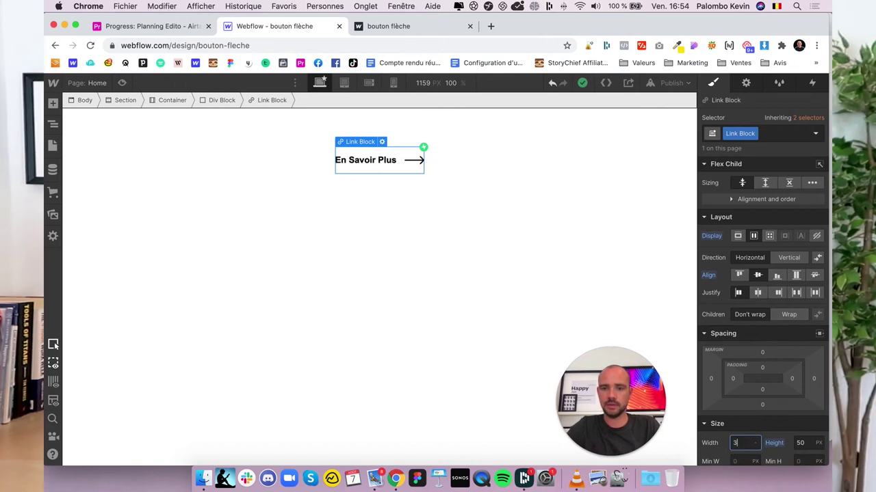
key(Return)
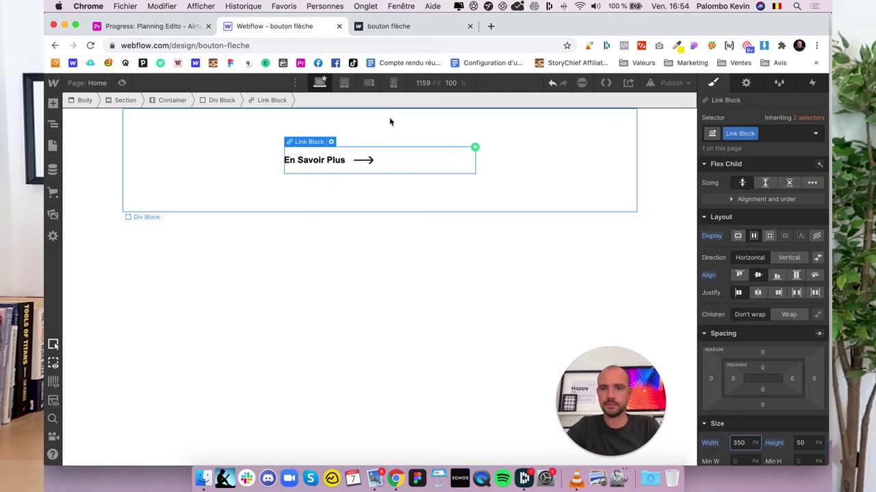
click(122, 83)
Exit preview and open the link block's fleche qui bouge hover animation for editing
click(118, 83)
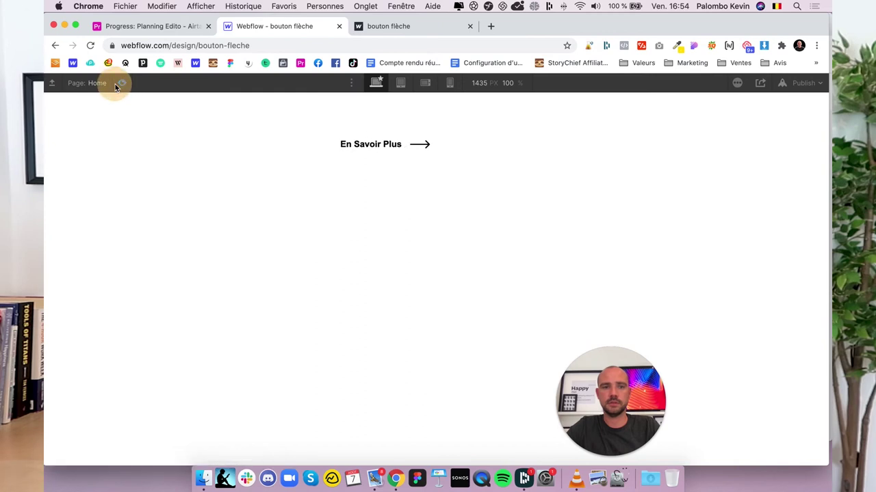
click(336, 172)
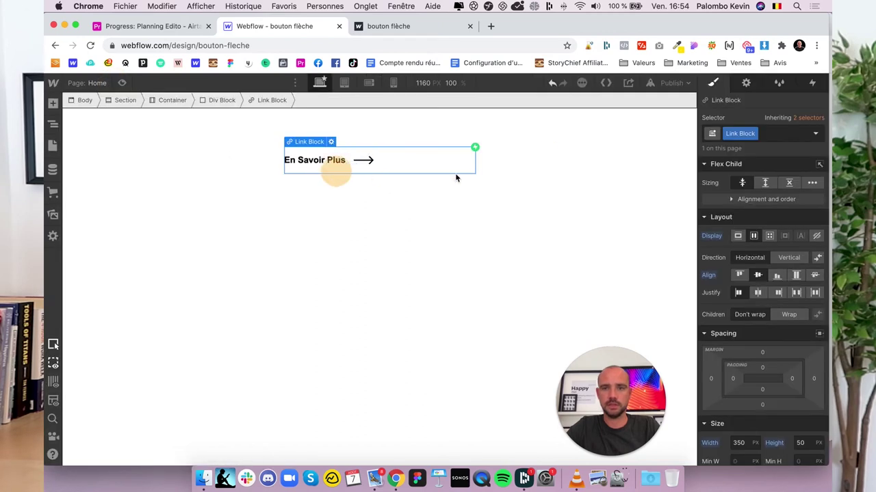
click(810, 84)
click(759, 135)
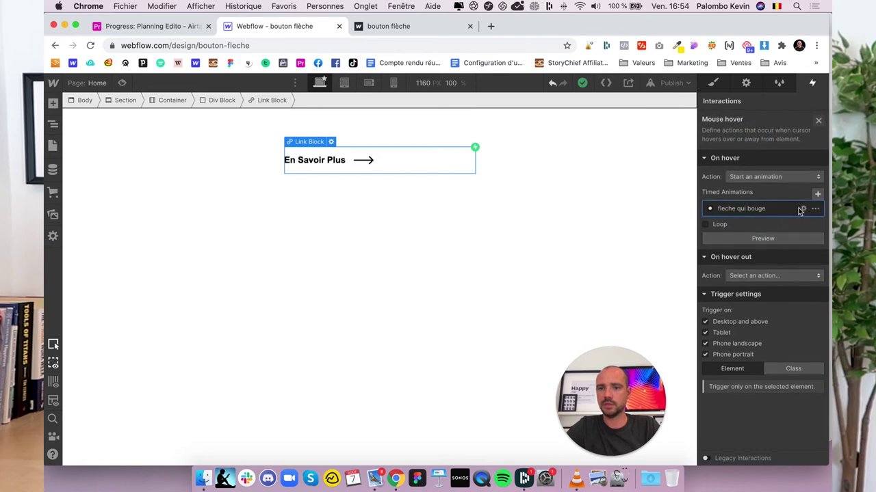
click(802, 207)
Re-pick the Move step's target element on the page, then finish and preview the animation
click(788, 143)
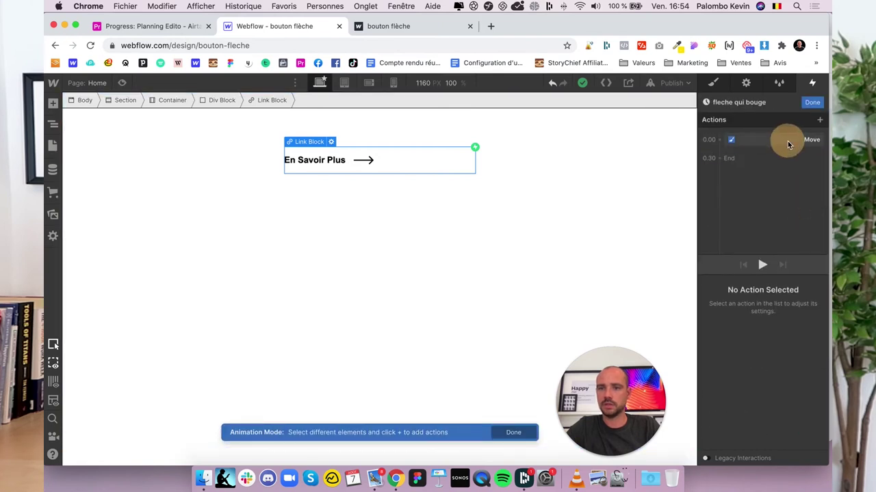
click(783, 143)
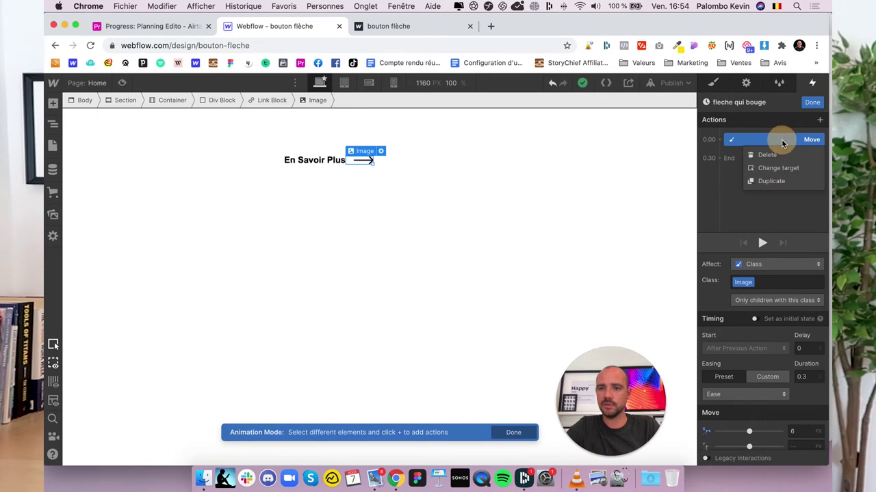
click(791, 168)
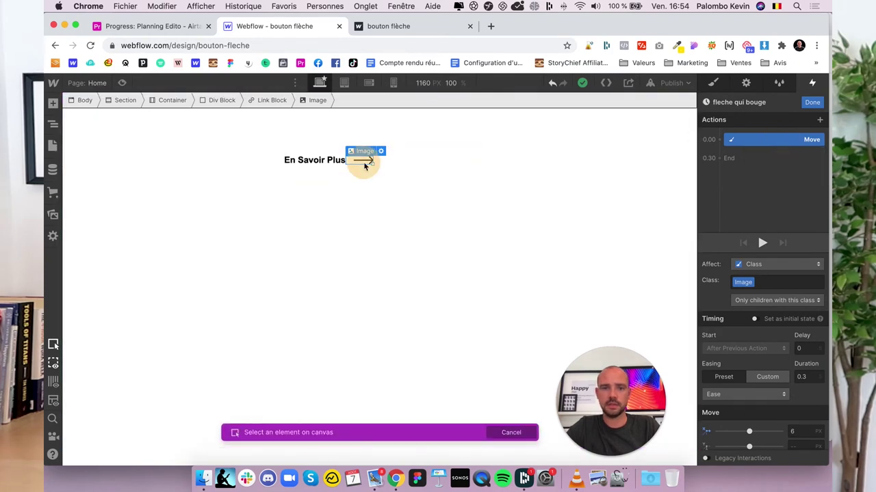
click(401, 168)
mouse_move(794, 139)
mouse_down()
mouse_move(790, 150)
mouse_move(811, 136)
mouse_up()
click(812, 102)
click(764, 238)
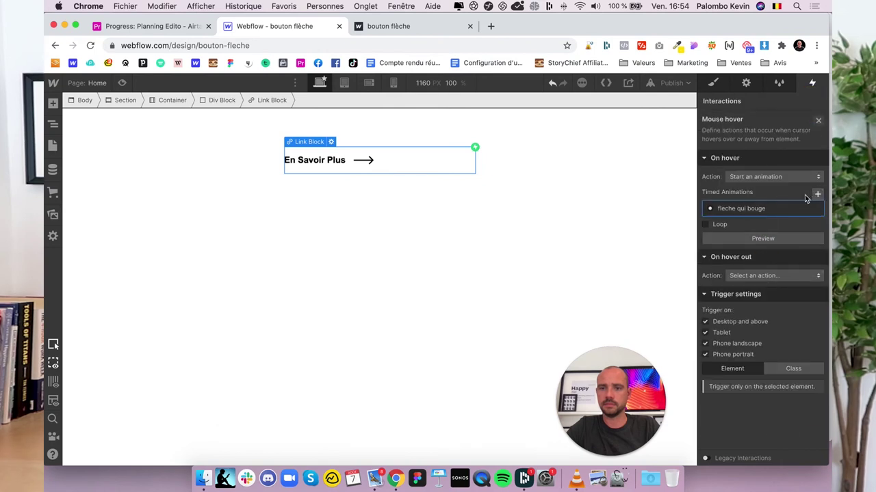
Toggle the navigator, check the hover effect in preview, and return to the trigger list
click(52, 127)
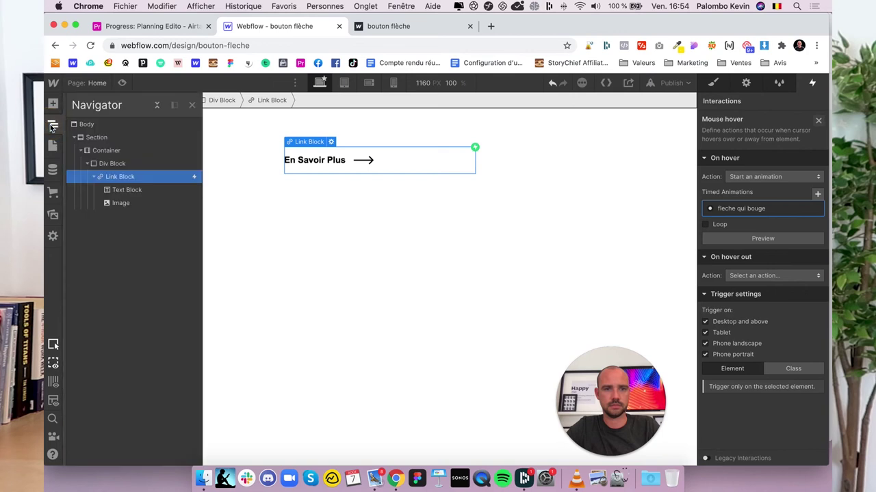
click(52, 127)
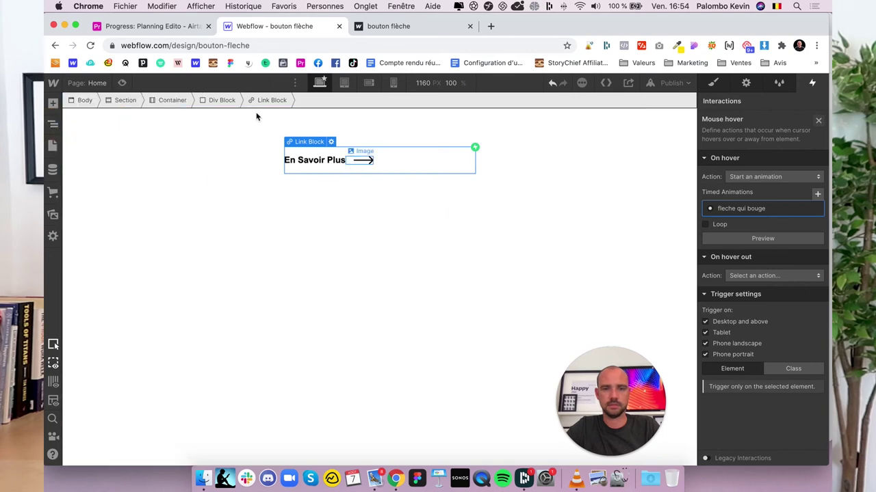
click(122, 82)
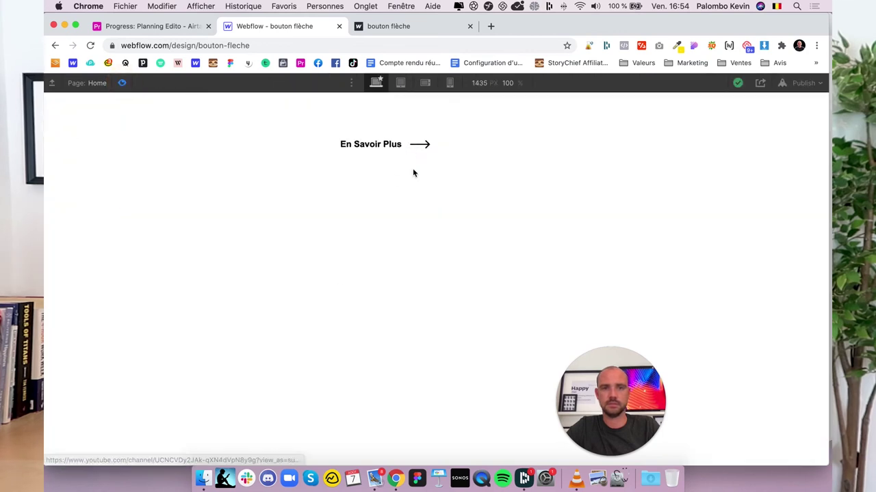
click(121, 83)
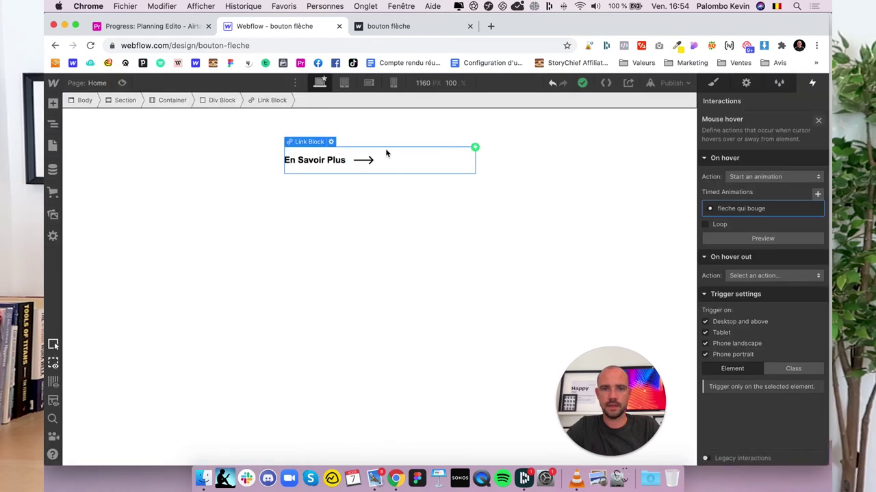
click(396, 164)
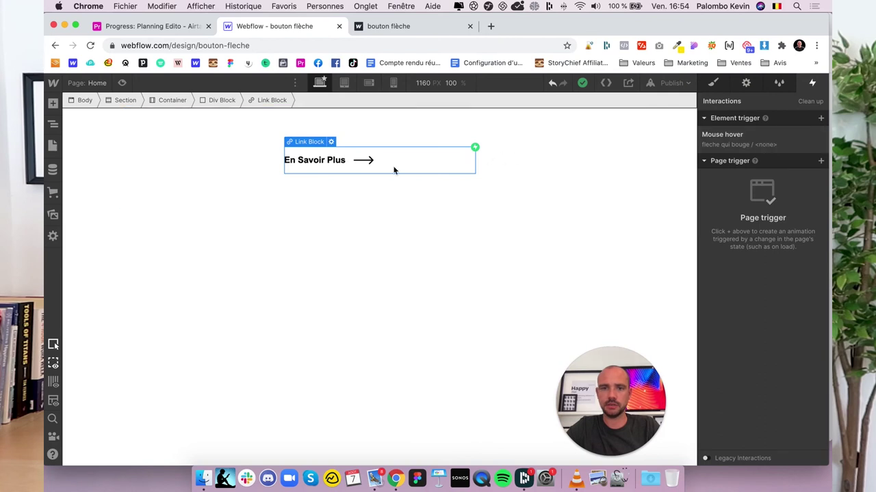
Reset the link block width from 350 px to Auto and select the arrow image
click(714, 82)
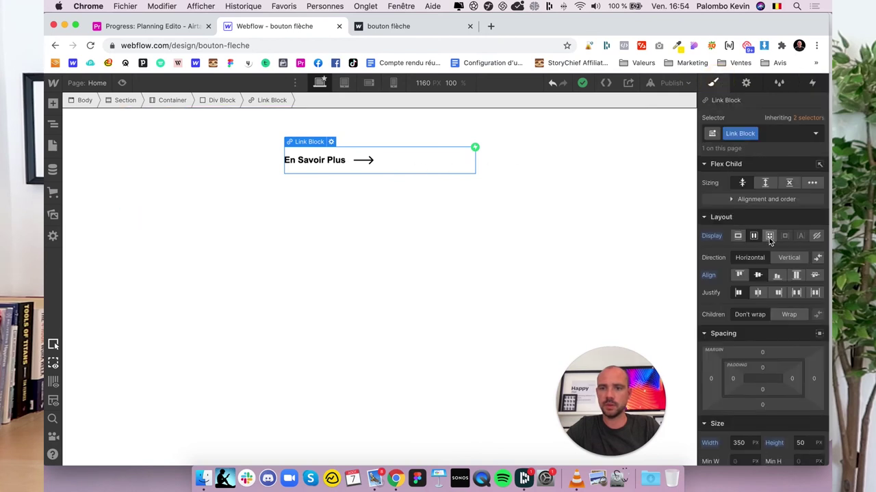
scroll(759, 402, down, 2)
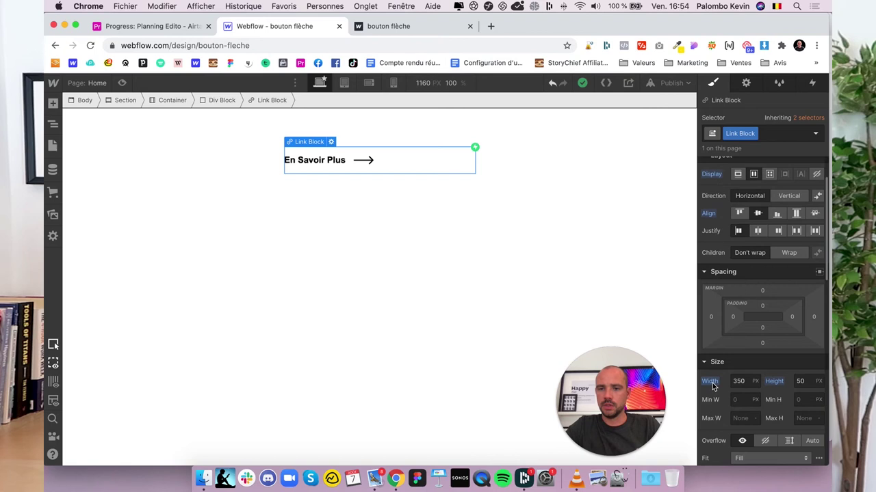
click(713, 385)
click(719, 399)
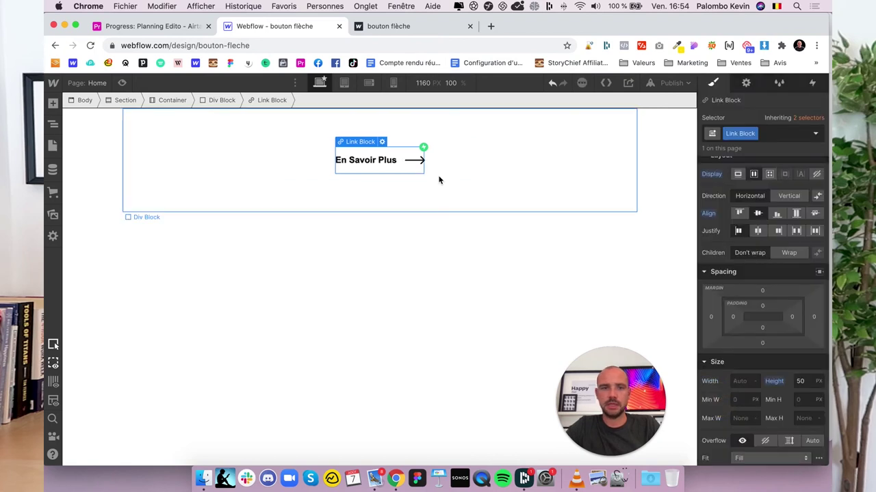
click(415, 160)
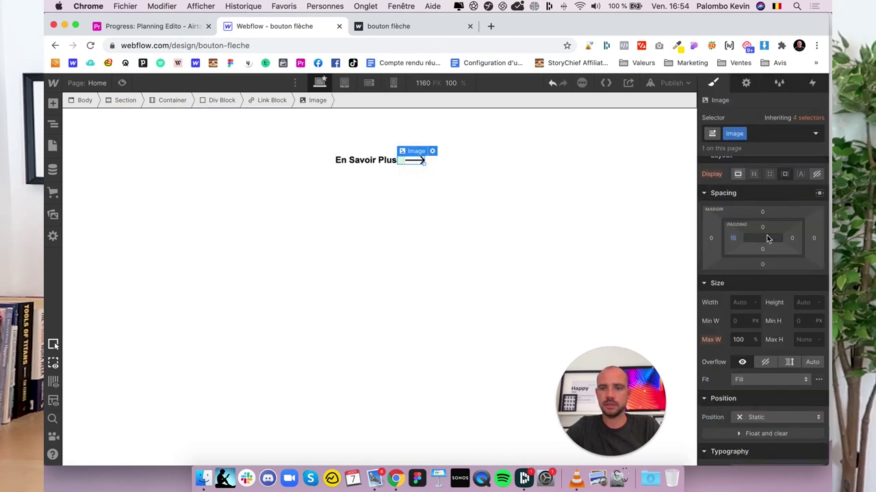
Reopen the fleche qui bouge animation from the link's mouse hover trigger and select its Move step
click(812, 83)
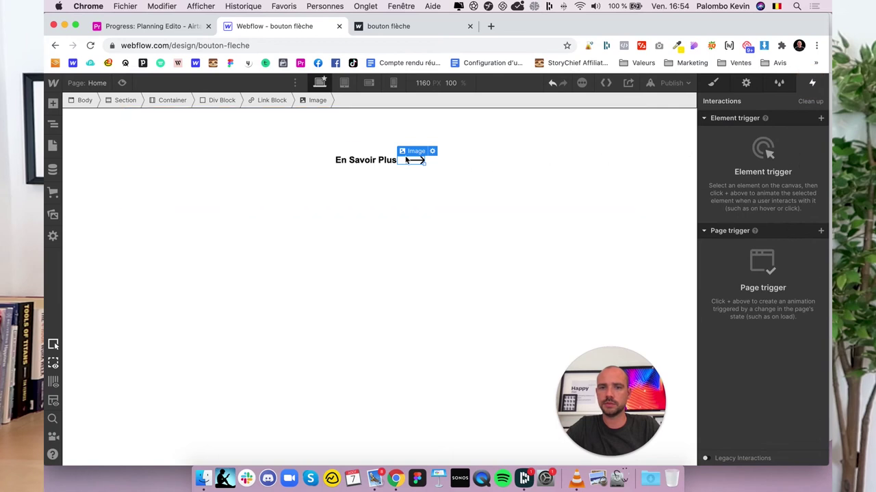
click(383, 170)
click(762, 145)
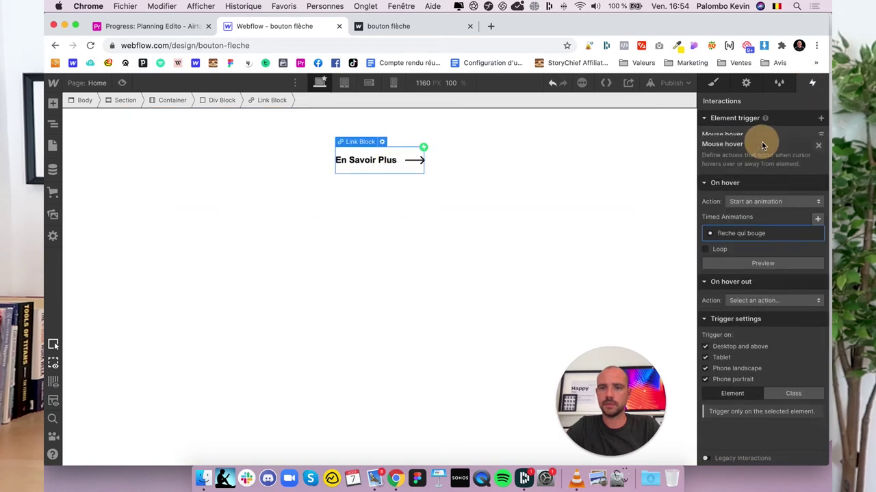
click(802, 209)
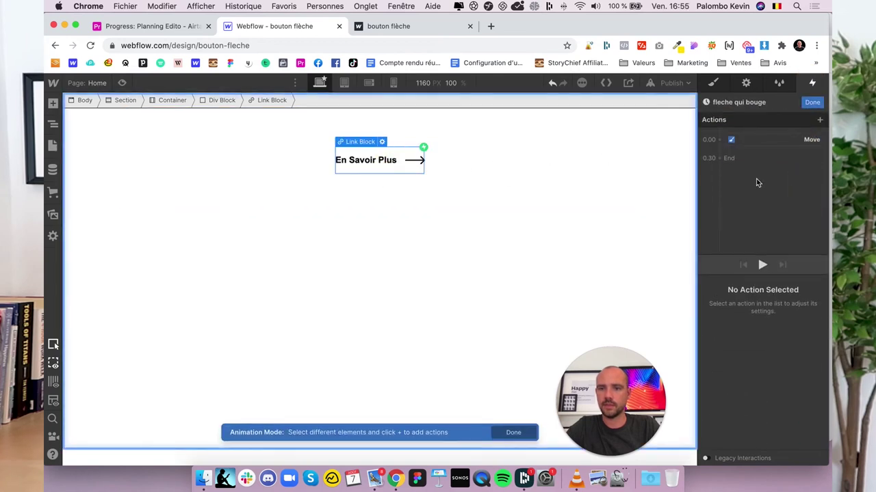
click(748, 141)
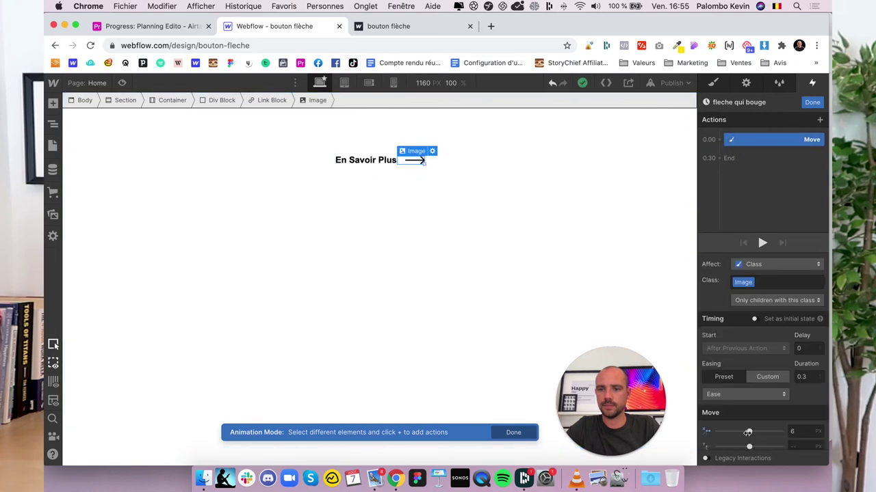
drag(748, 431, 738, 431)
scroll(776, 425, down, 1)
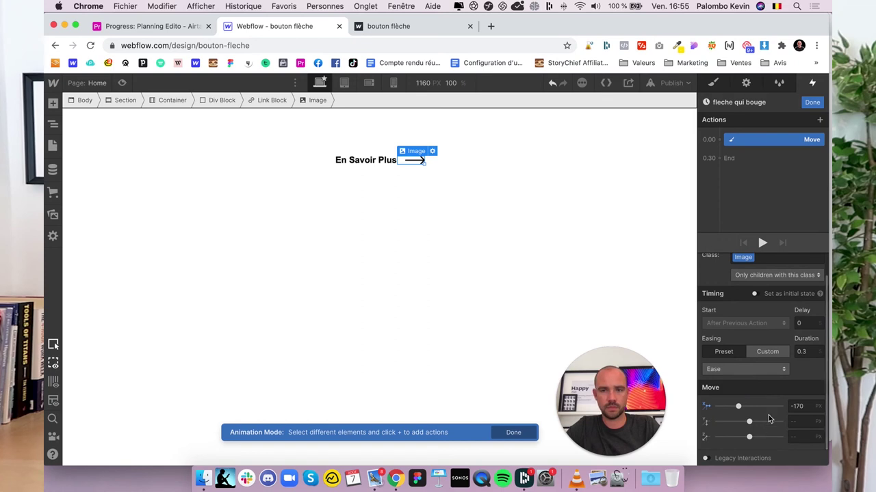
scroll(773, 287, up, 1)
Set the Move to affect the Selected Element with Move X of 6 px, then finish
click(775, 265)
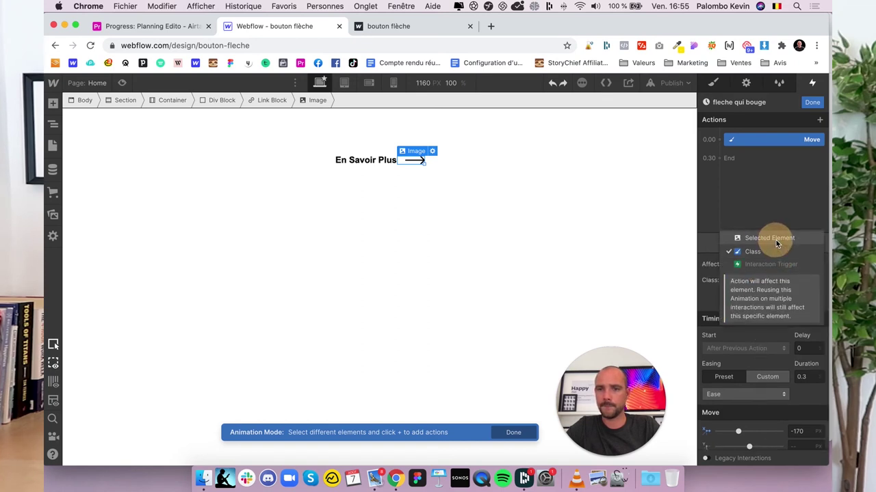
click(775, 239)
click(797, 407)
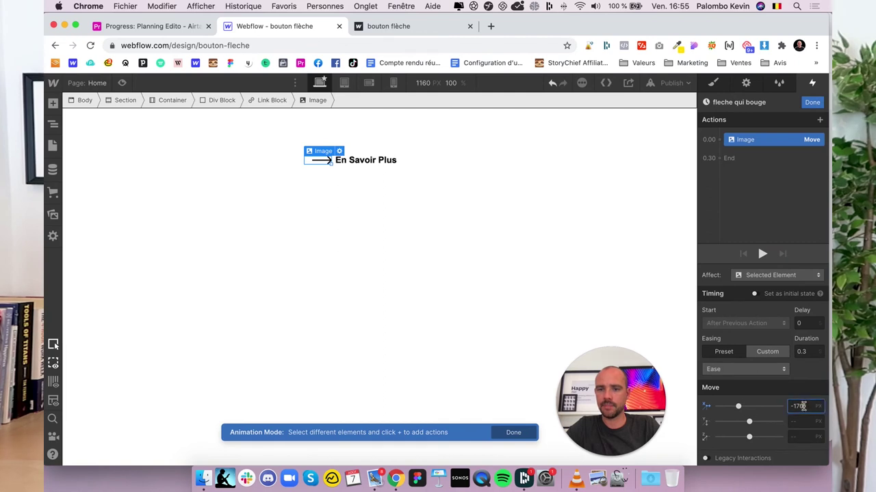
text(-6)
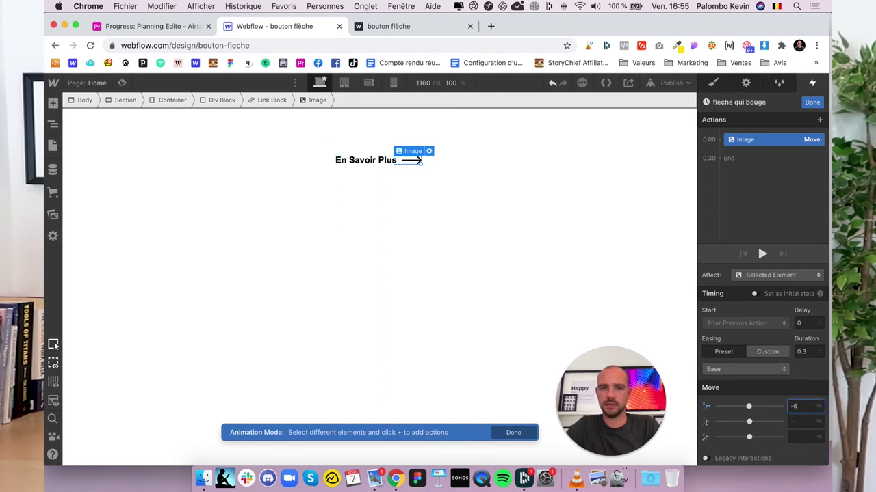
double_click(783, 406)
text(6)
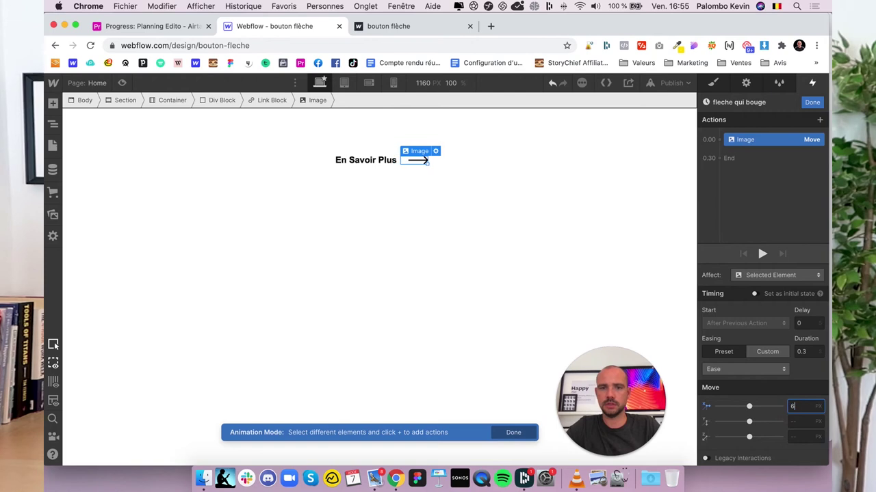
click(812, 102)
Check the hover in preview, then switch the Move step's Affect setting to the Image class
click(122, 83)
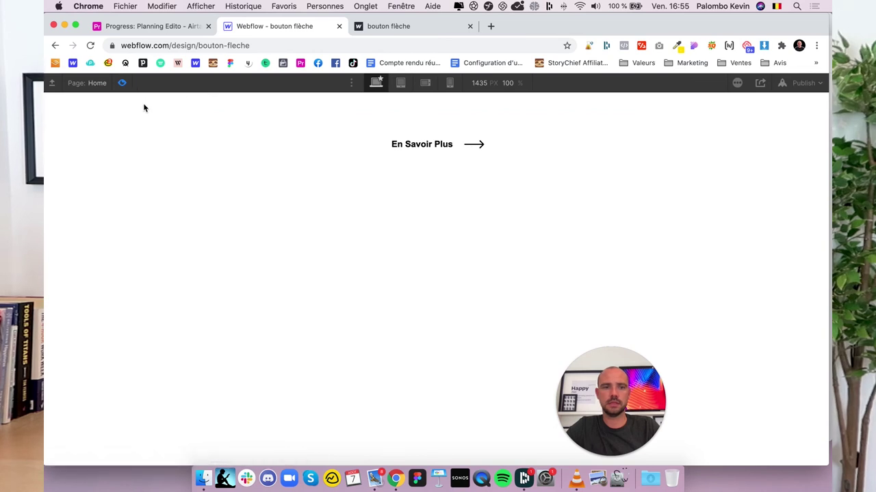
click(123, 83)
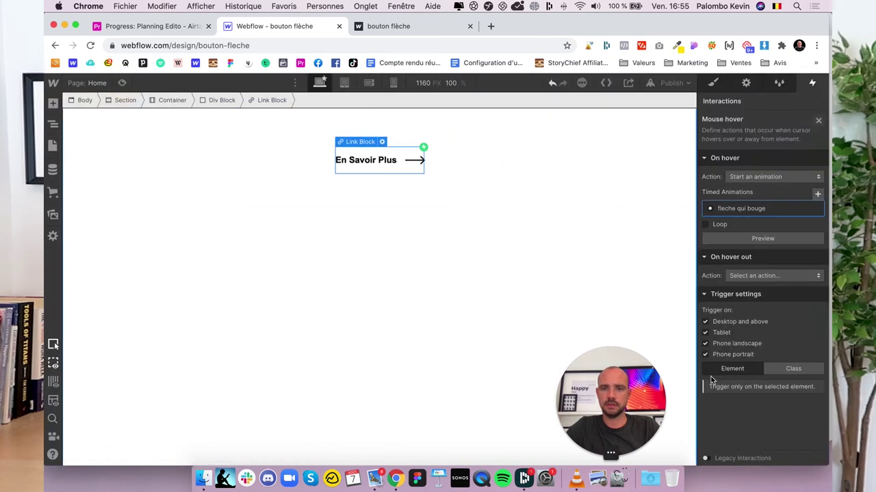
click(803, 209)
click(773, 143)
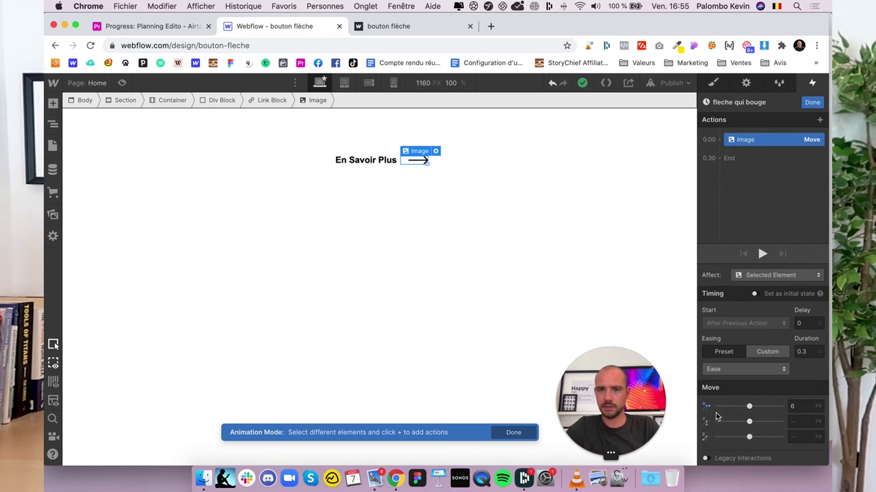
click(780, 275)
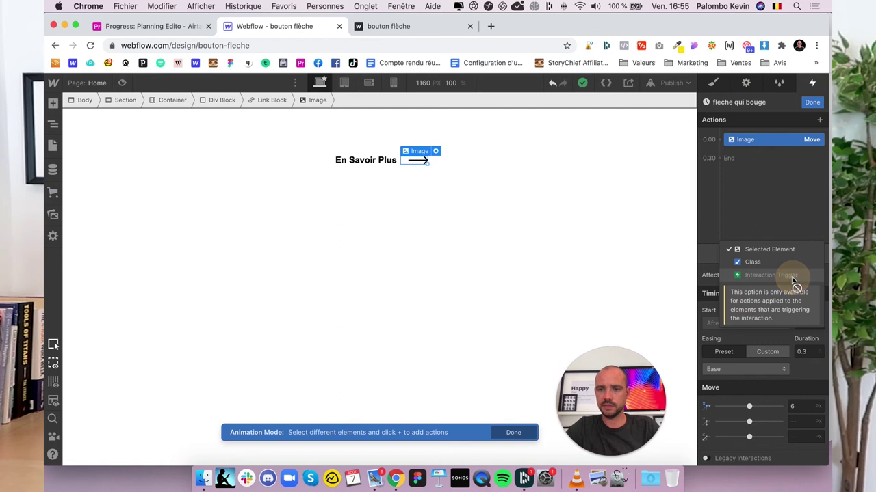
click(778, 263)
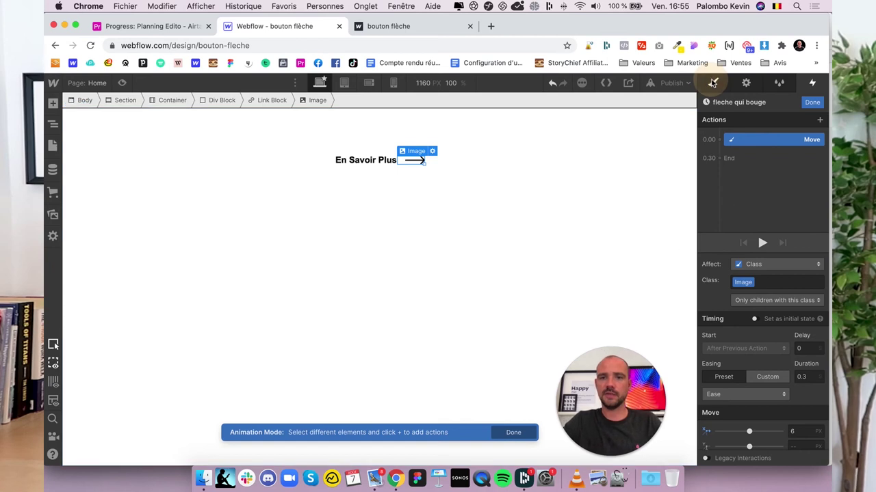
Rename the arrow image's class from Image to fleche
click(712, 82)
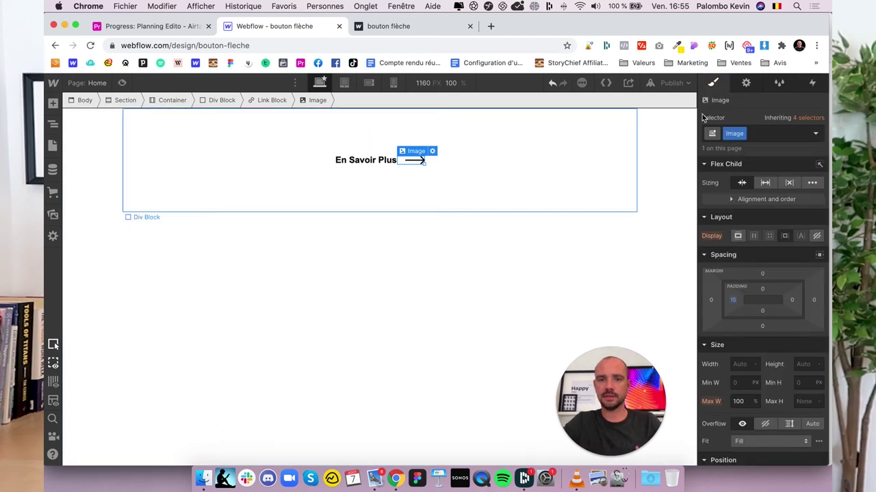
click(742, 134)
click(735, 146)
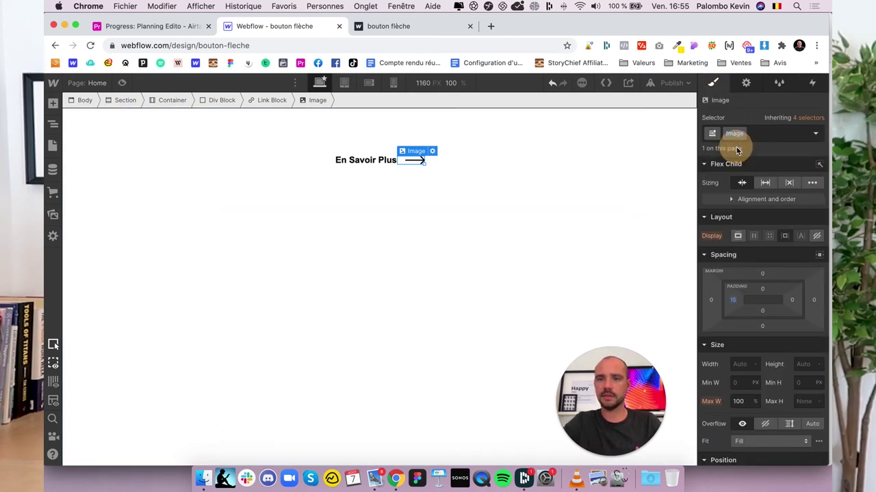
text(fleche)
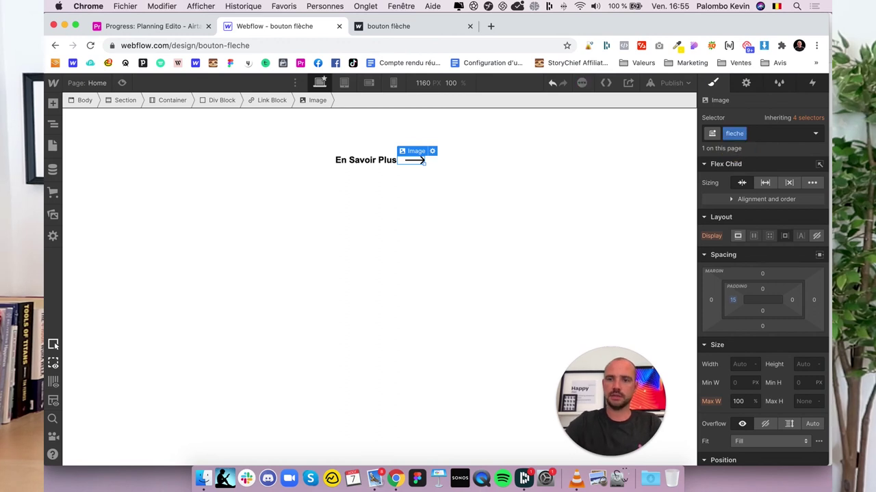
Select the Link Block and bring up its Mouse hover interaction settings
click(812, 82)
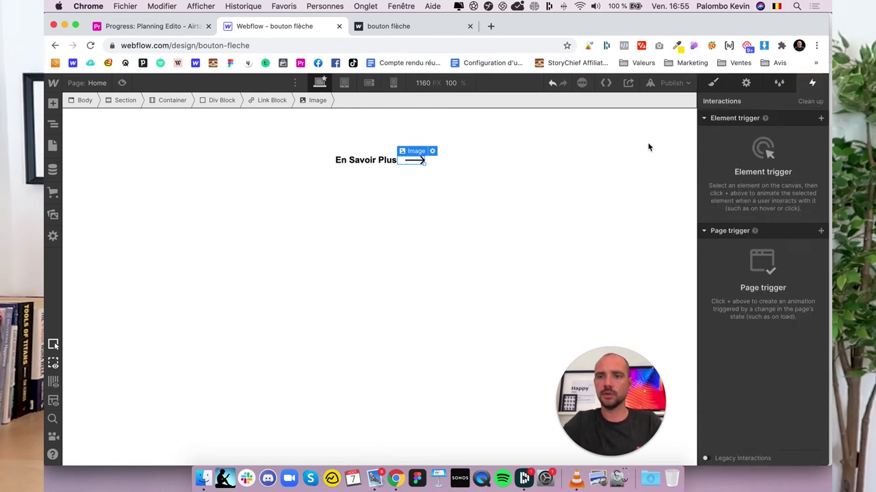
click(399, 169)
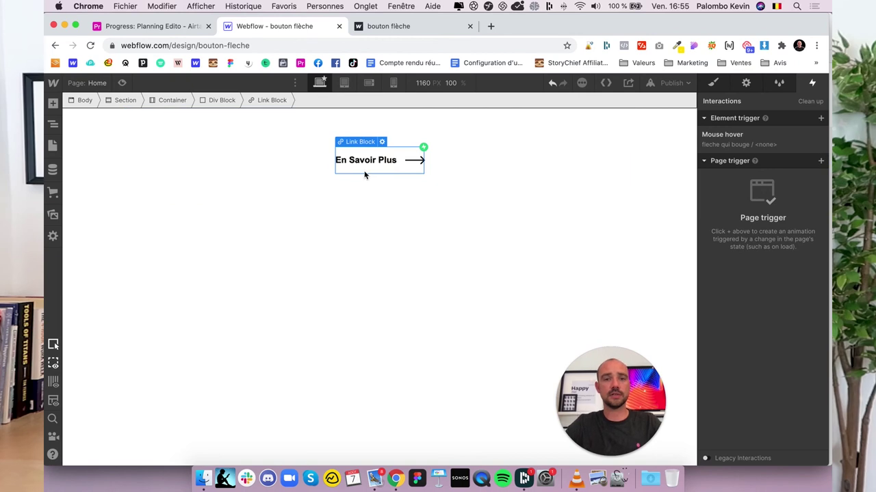
click(742, 143)
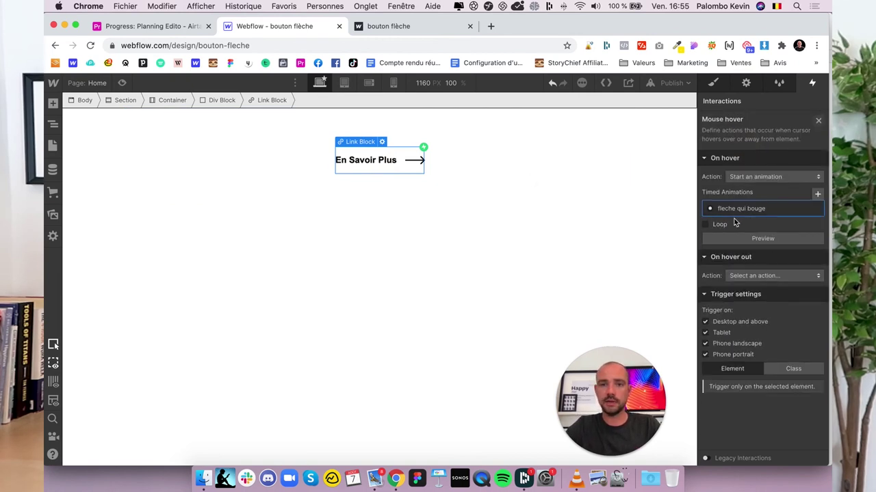
Make fleche qui bouge move only the selected arrow 6px right with Ease easing
click(804, 208)
click(762, 139)
scroll(796, 403, down, 2)
scroll(787, 328, up, 2)
click(771, 267)
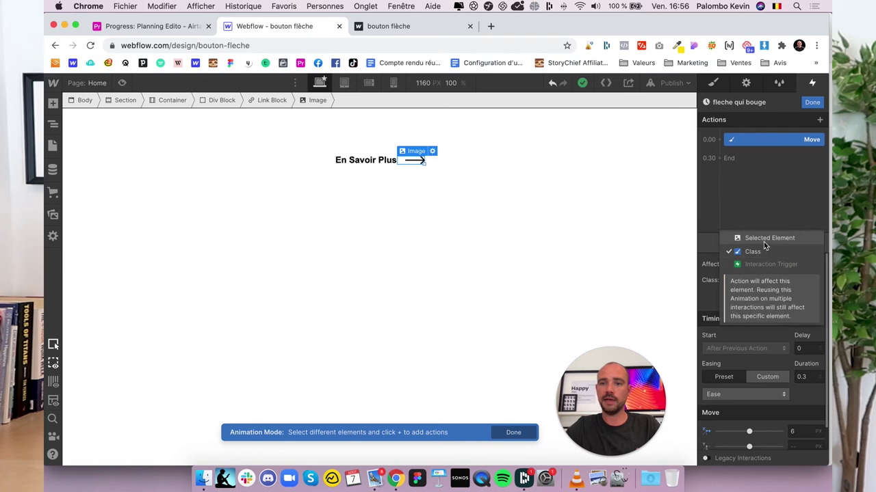
click(763, 242)
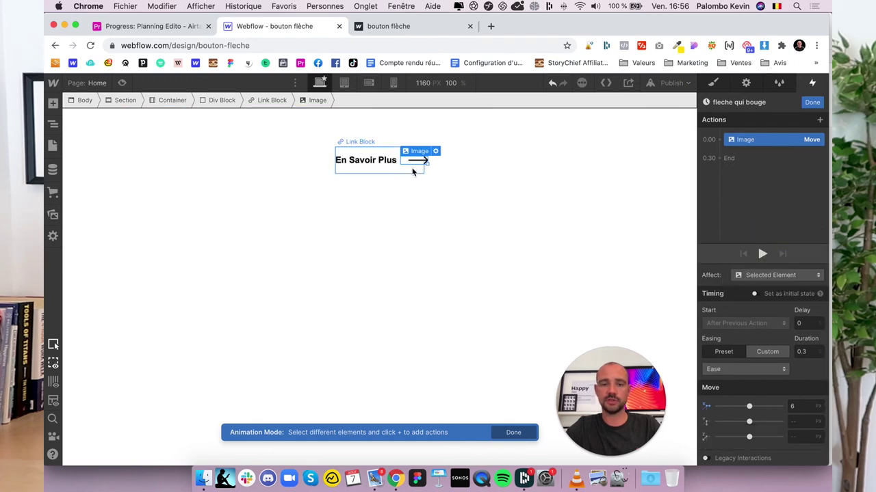
key(Return)
click(762, 255)
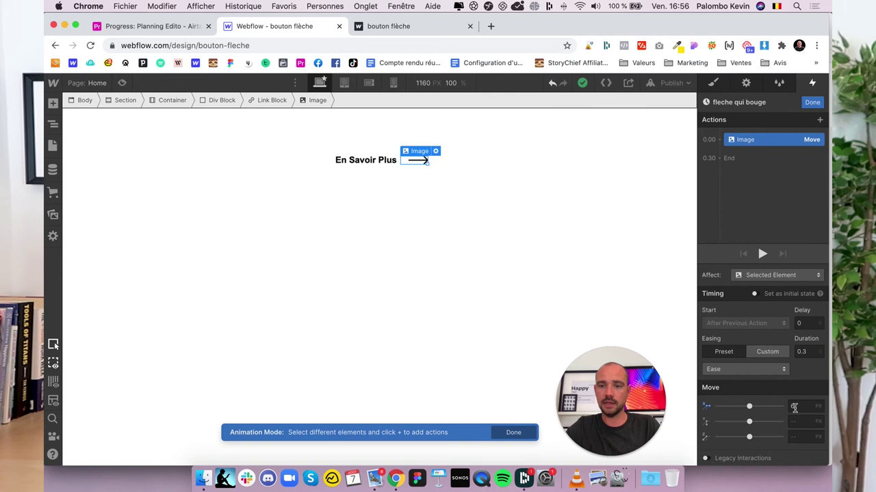
click(773, 373)
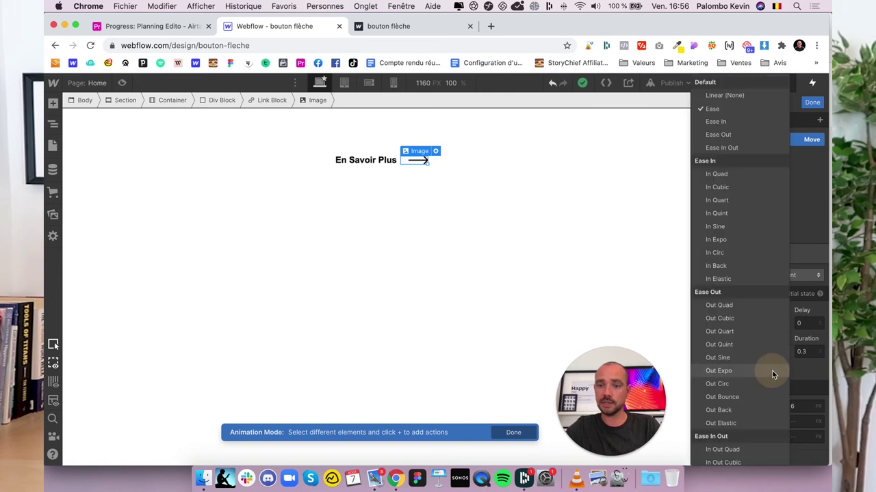
click(713, 111)
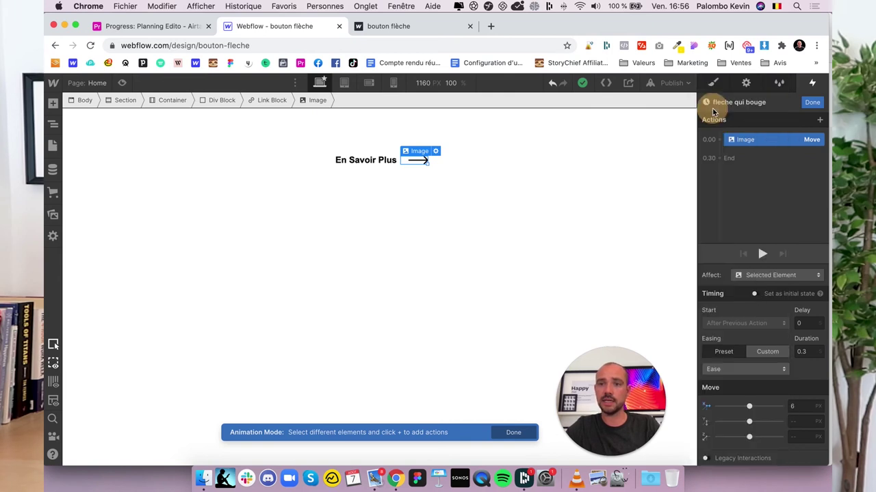
click(814, 103)
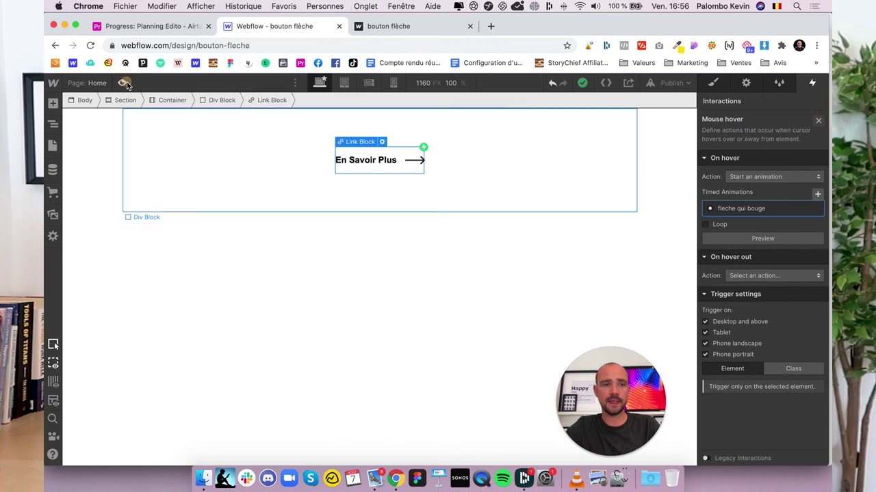
Test the arrow hover animation in the live preview and return to the designer
click(124, 83)
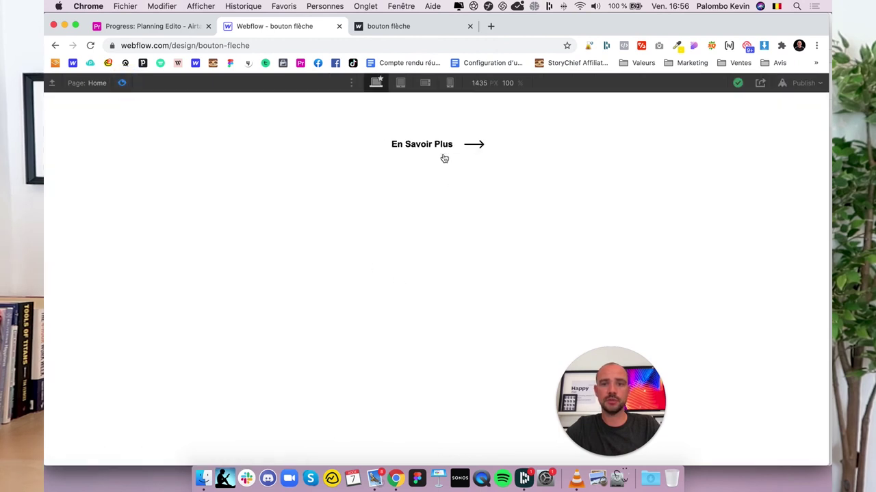
click(119, 84)
click(121, 84)
click(122, 84)
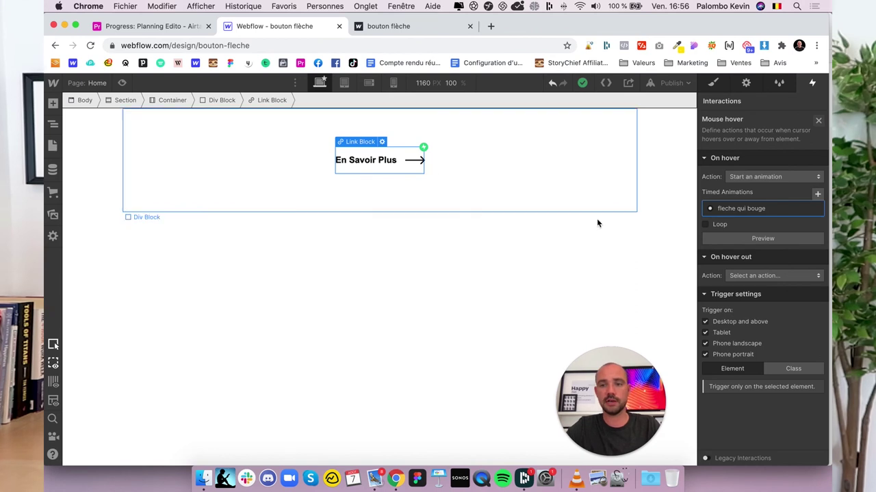
Set On hover out to start a new timed animation named 'fleche retour'
click(706, 160)
click(707, 159)
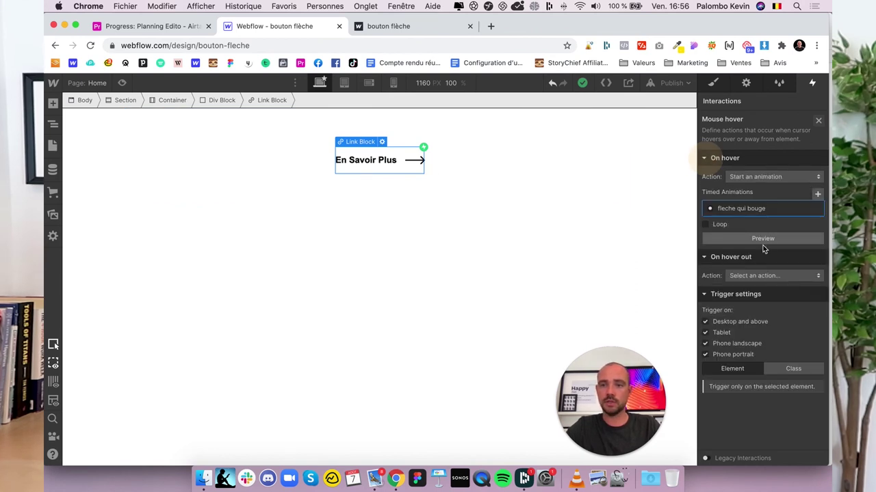
click(769, 274)
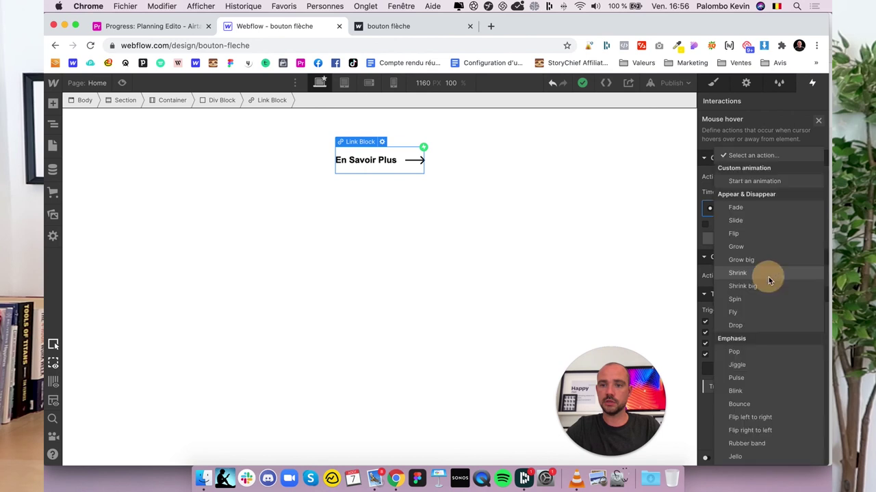
click(751, 181)
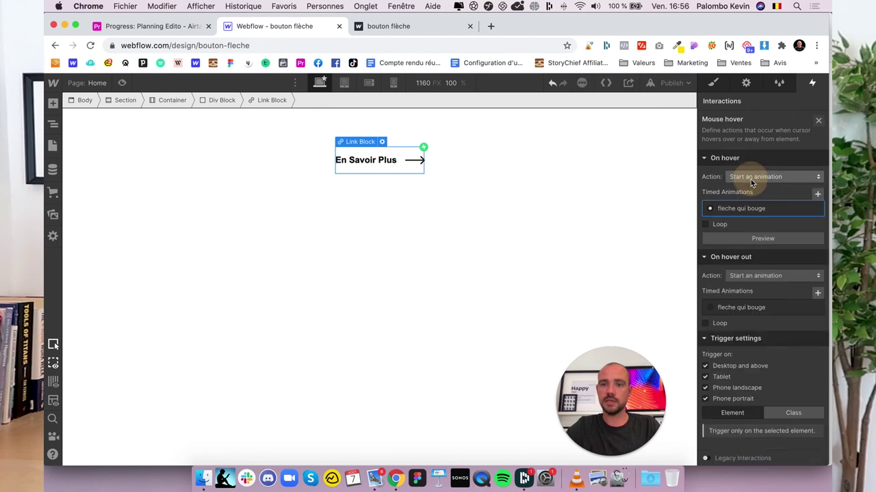
click(816, 294)
text(fleche)
key(Return)
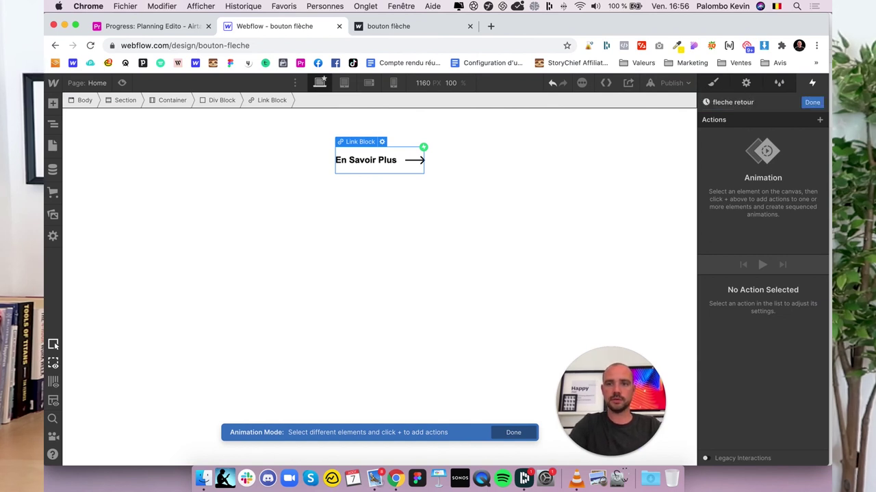
Add a Move action to the arrow image with X set to 0px
click(414, 160)
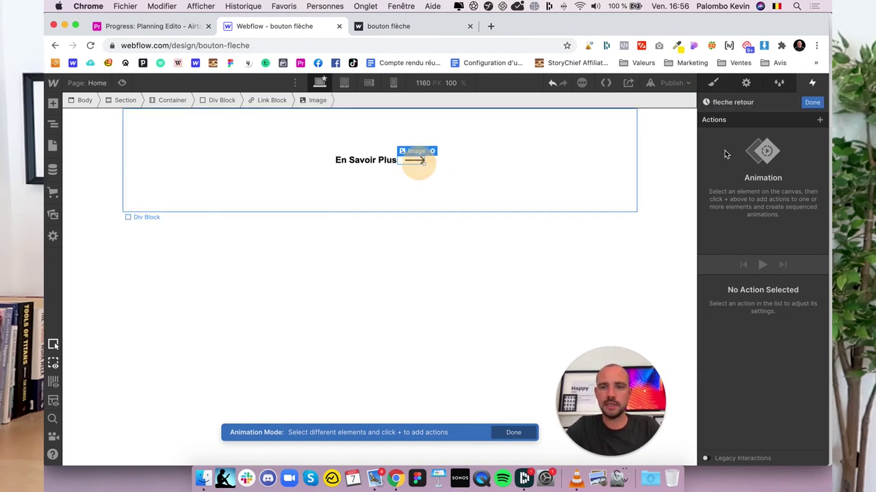
click(819, 121)
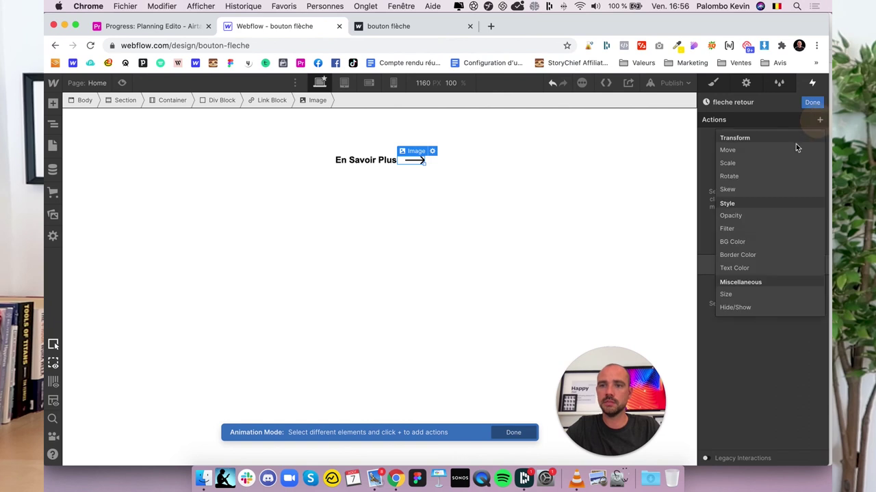
click(752, 154)
scroll(782, 377, down, 2)
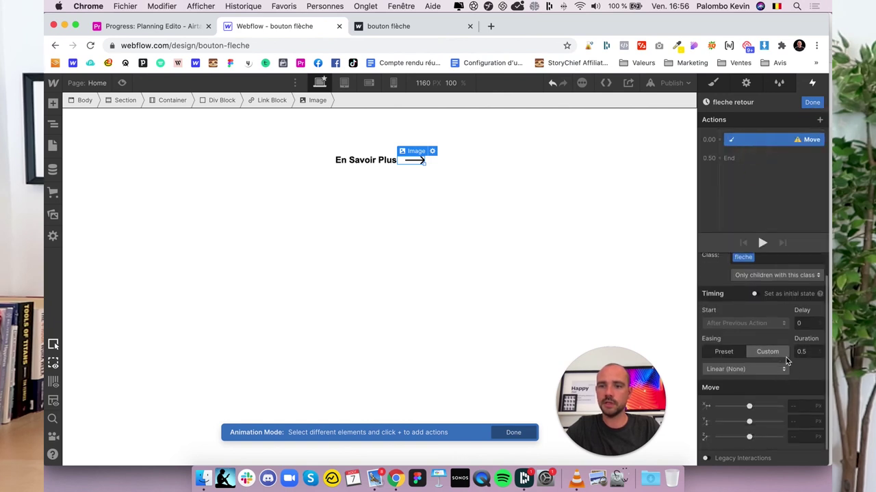
click(802, 407)
text(0)
key(Tab)
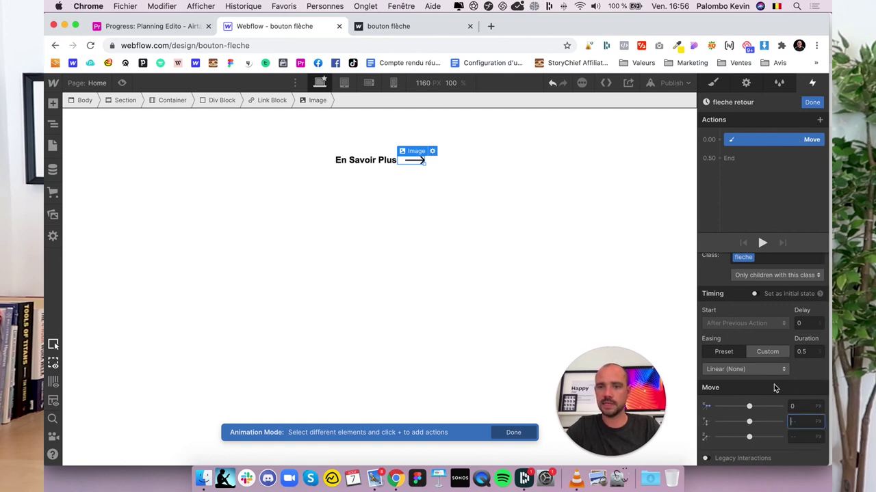
Make fleche retour affect only the selected arrow, with Ease over 0.3 s
scroll(773, 335, up, 2)
click(772, 268)
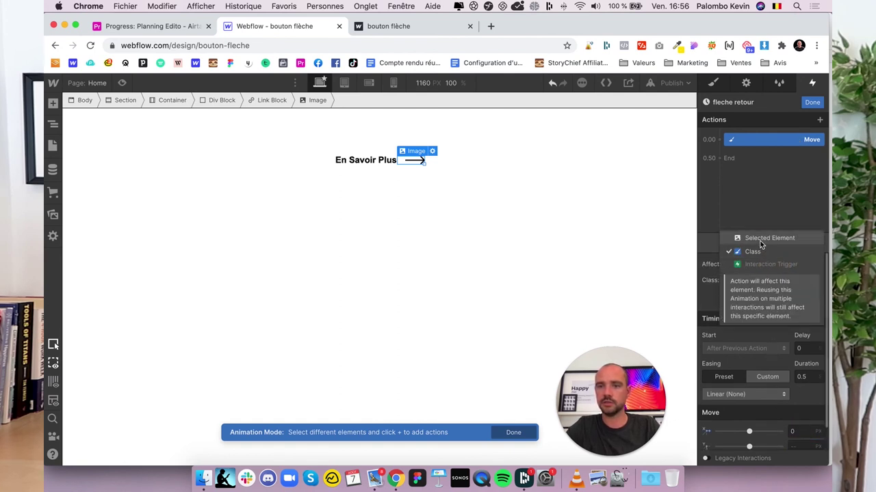
click(767, 238)
click(744, 372)
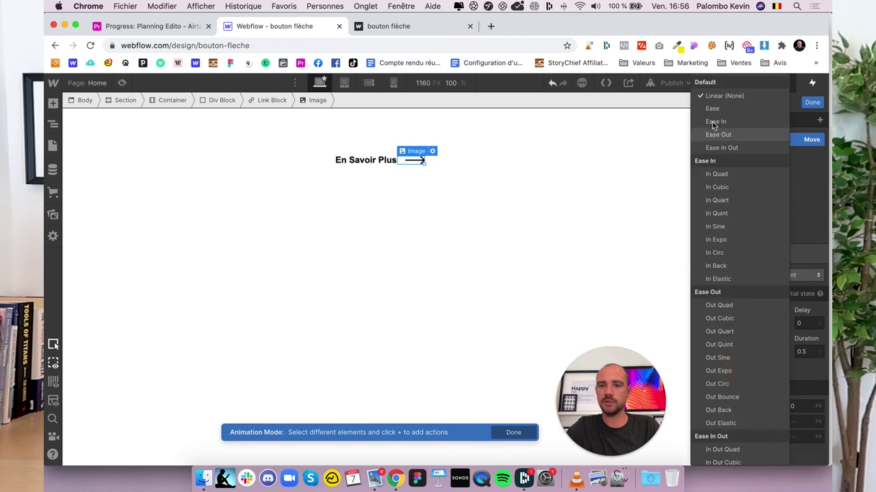
click(713, 108)
click(804, 352)
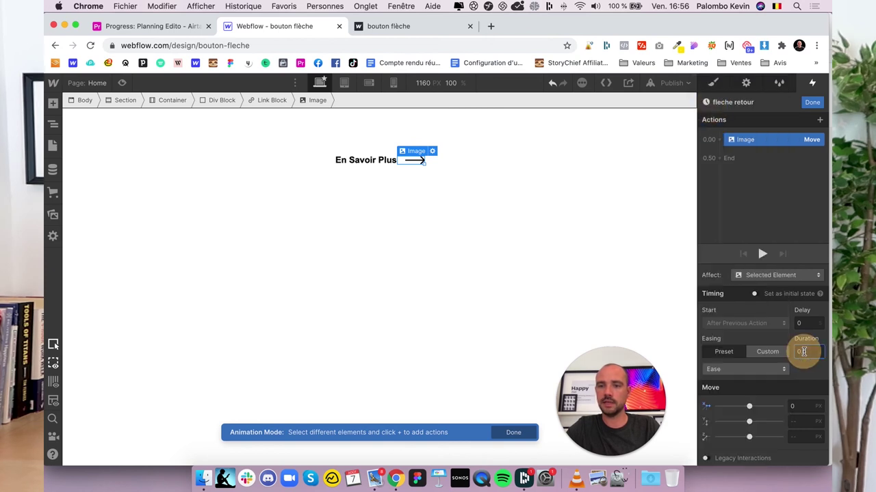
key(BackSpace)
text(3)
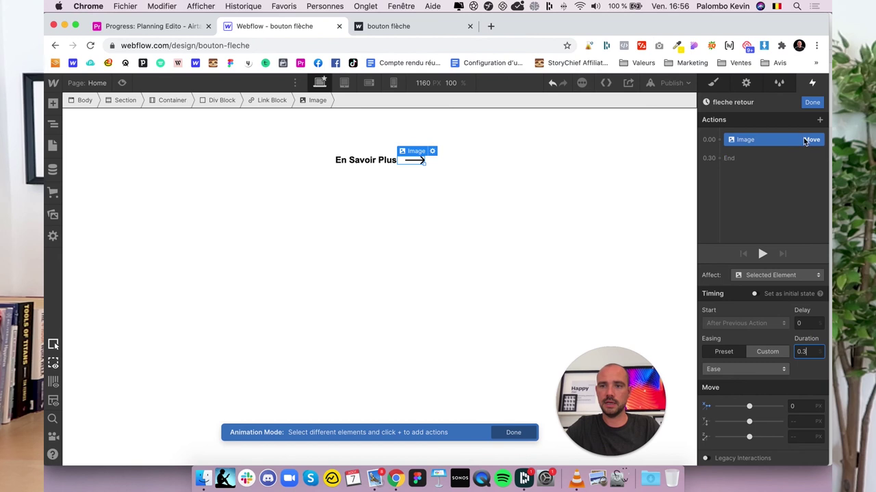
click(812, 102)
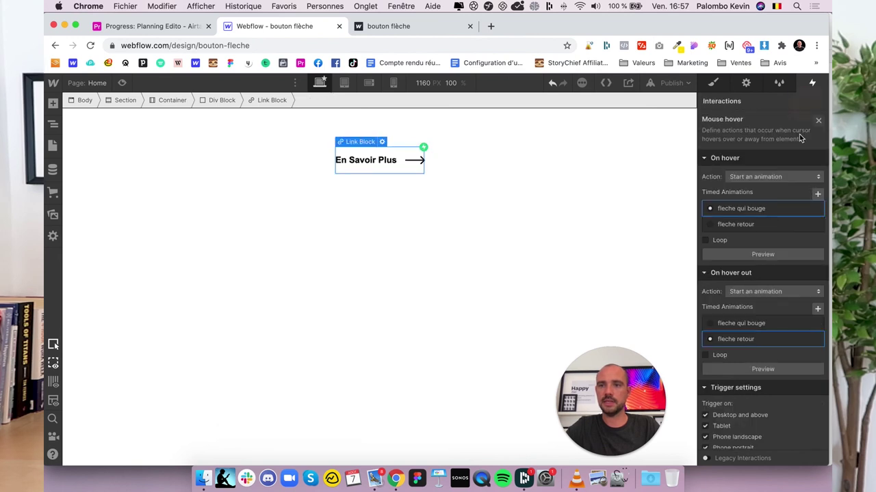
Preview the arrow hover live, then publish the site to bouton-fleche.webflow.io
click(122, 83)
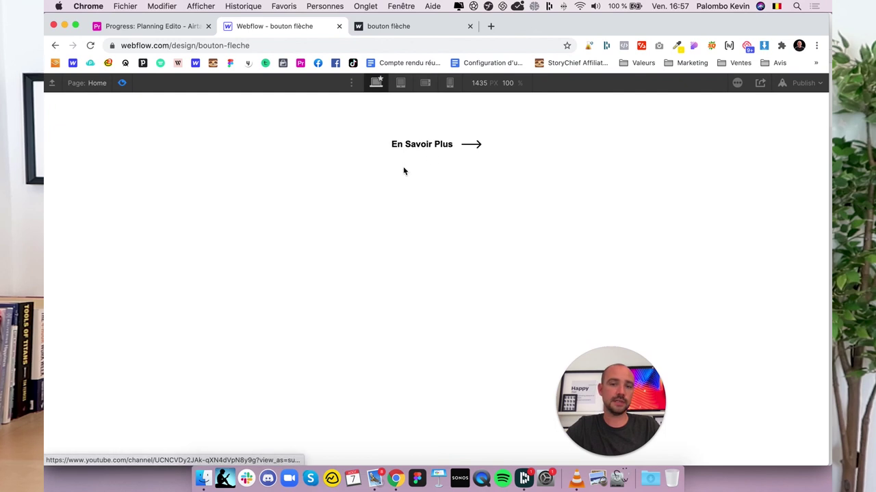
click(122, 83)
click(684, 86)
click(599, 218)
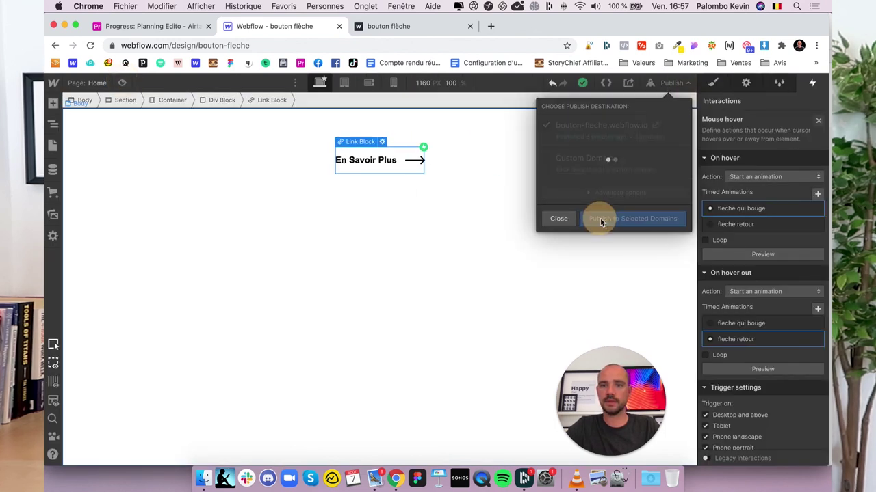
Reload the published bouton-fleche.webflow.io page in its 'bouton flèche' Chrome tab
click(383, 26)
key(super+r)
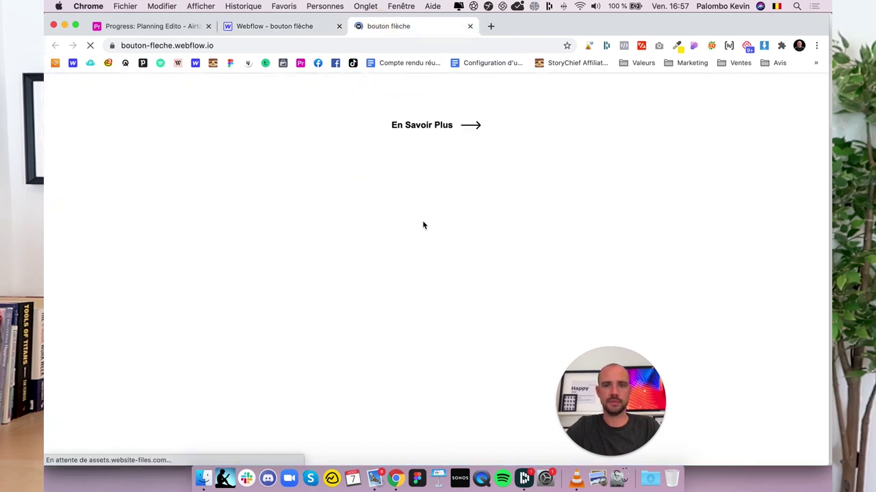